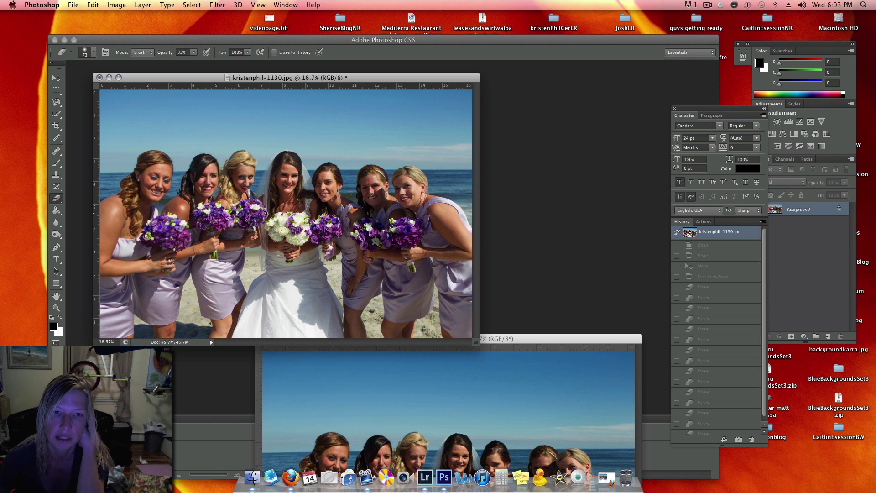
Step: Copy the lasso-selected face of the leftmost bridesmaid in kristenbmedit-2000.jpg
mouse_move(507, 343)
left_mouse_down()
mouse_move(613, 149)
mouse_move(578, 110)
left_mouse_up()
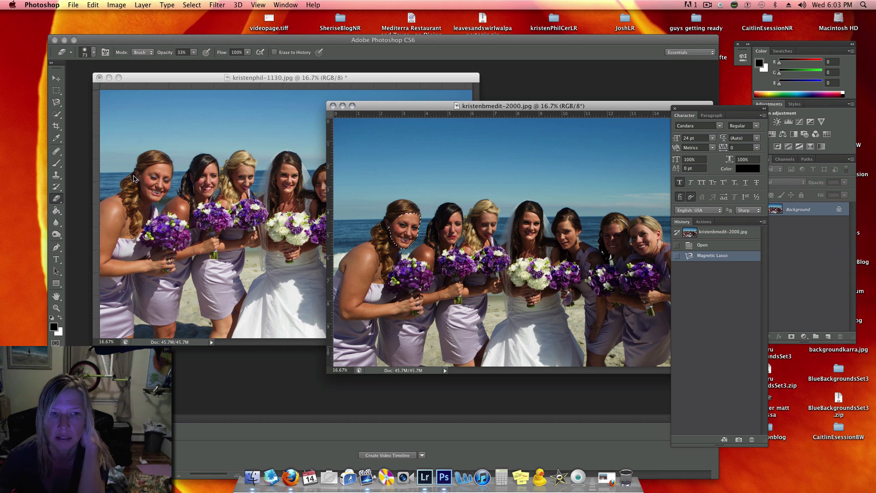
left_click_drag(432, 106, 376, 101)
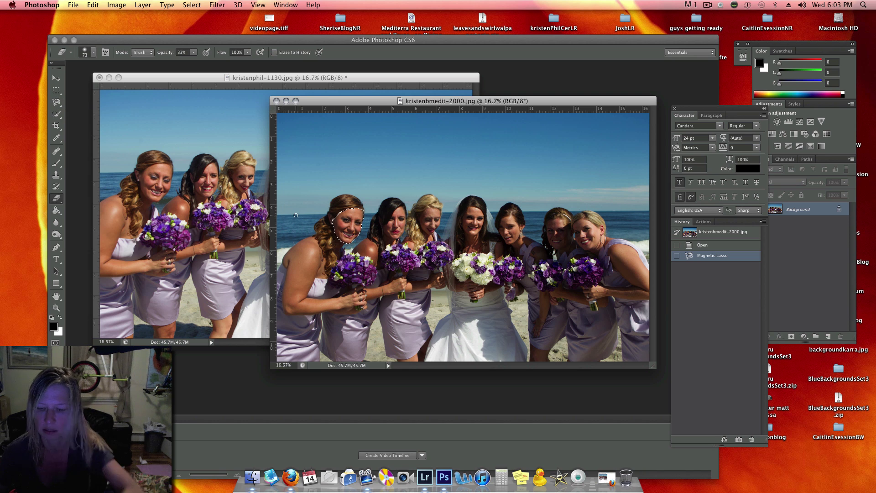
key("super+equal")
key("super+equal")
key("super+equal")
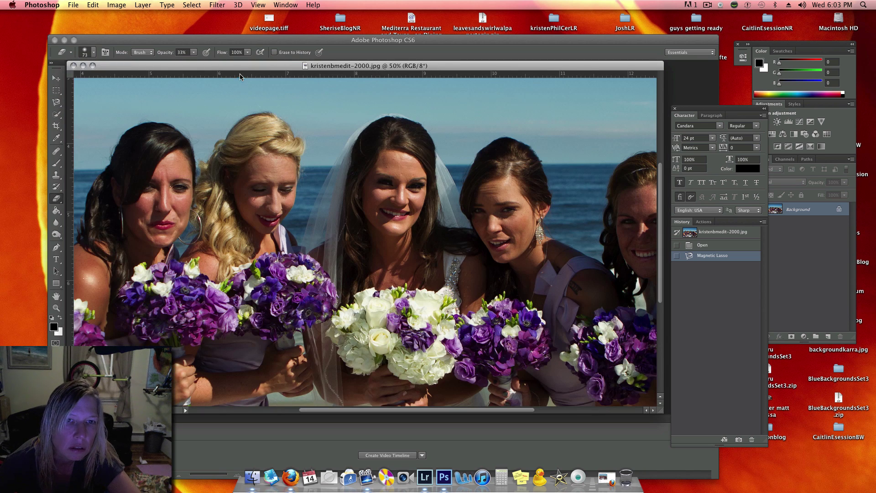
left_click_drag(237, 70, 465, 101)
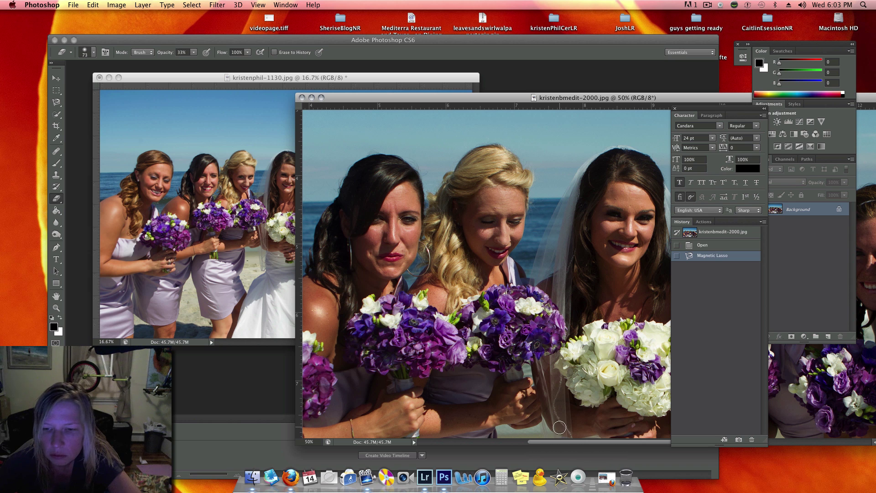
scroll(562, 442, "left", 10)
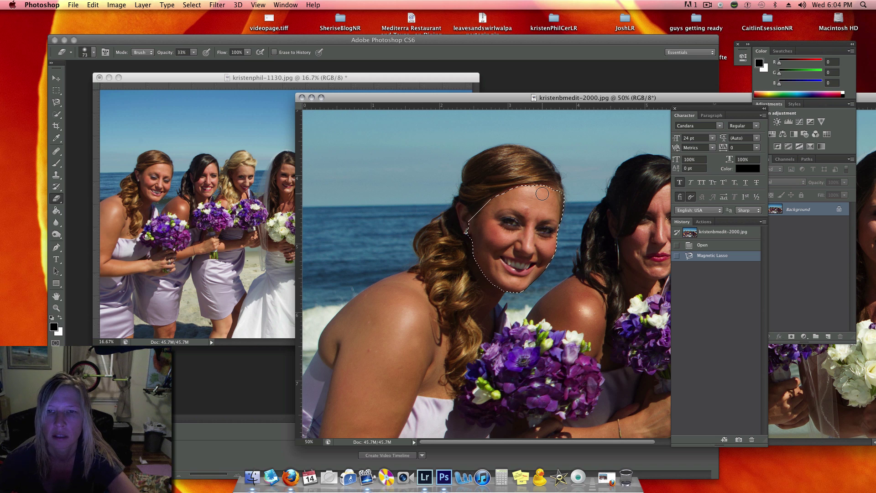
left_click(60, 81)
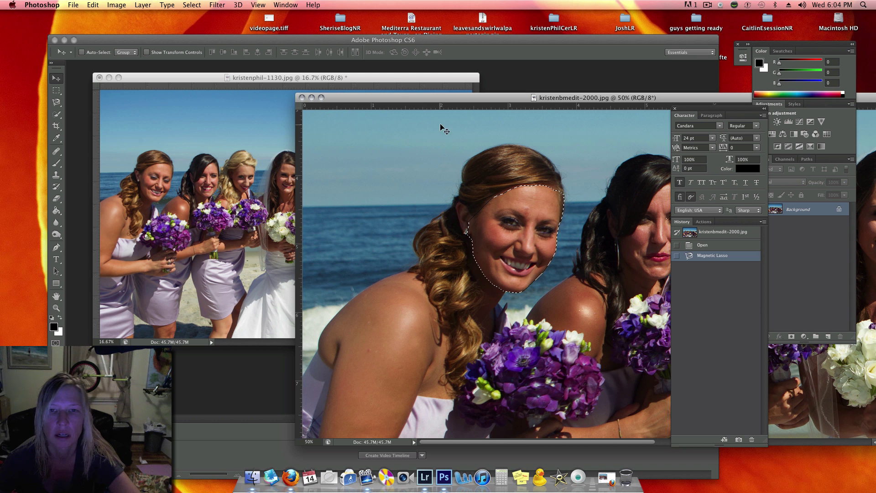
left_click(93, 5)
left_click(107, 78)
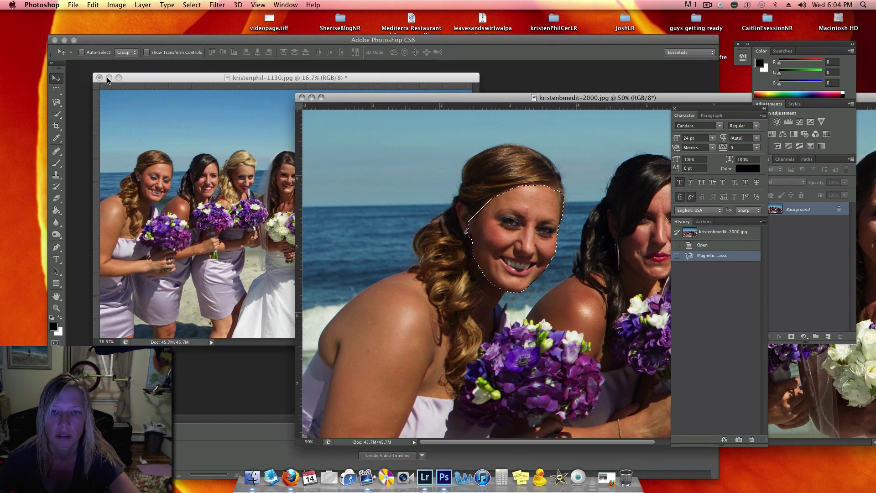
left_click(190, 81)
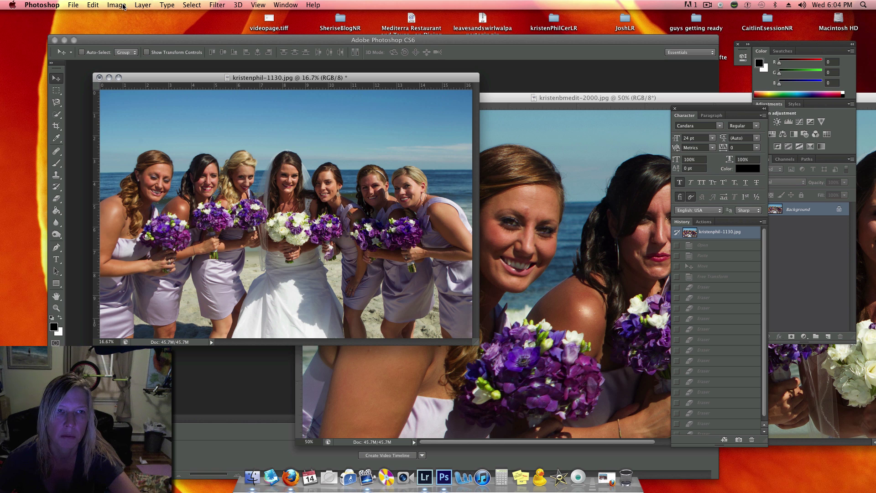
left_click(92, 5)
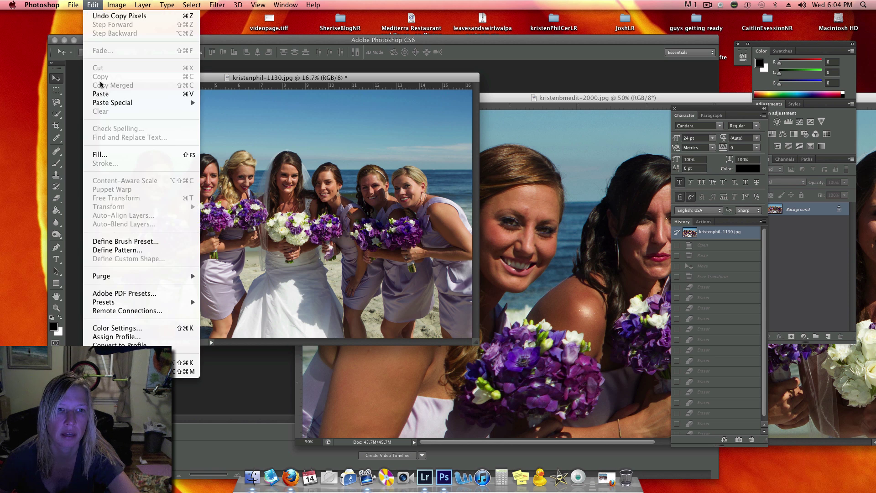
left_click(106, 94)
left_click(499, 103)
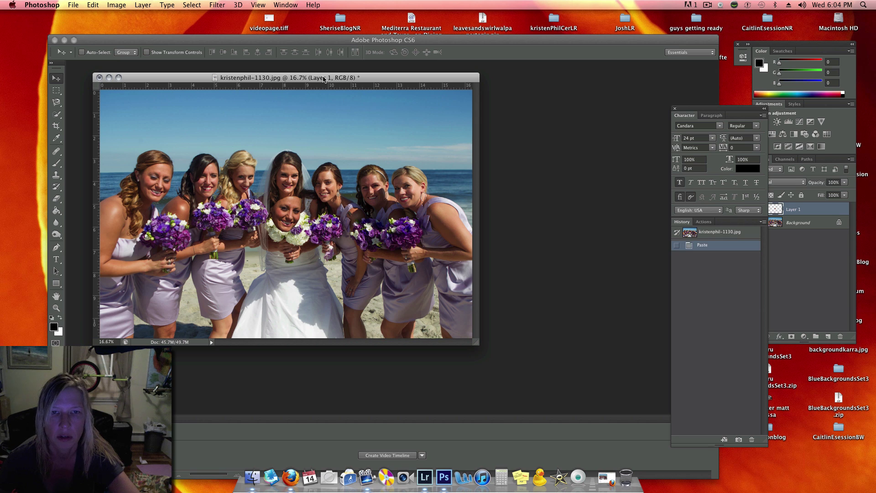
Step: Move the pasted face layer over the leftmost bridesmaid's face in kristenphil-1130.jpg
left_click_drag(324, 79, 418, 85)
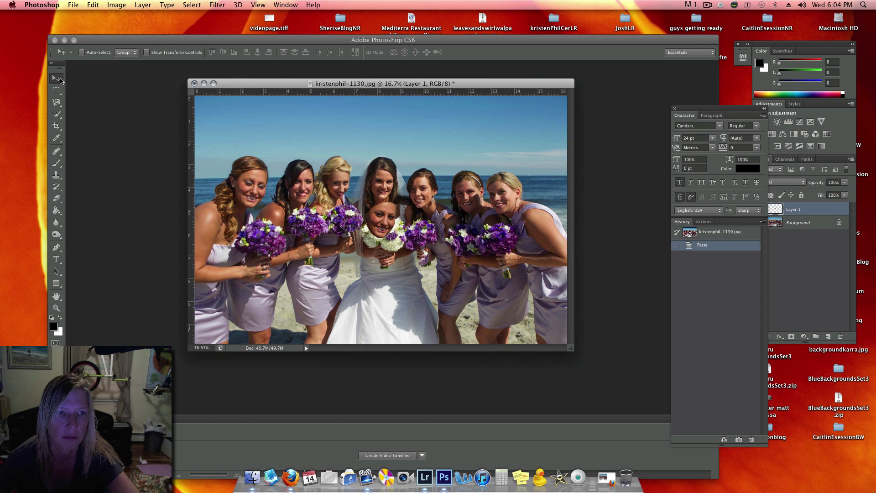
left_click_drag(363, 223, 248, 199)
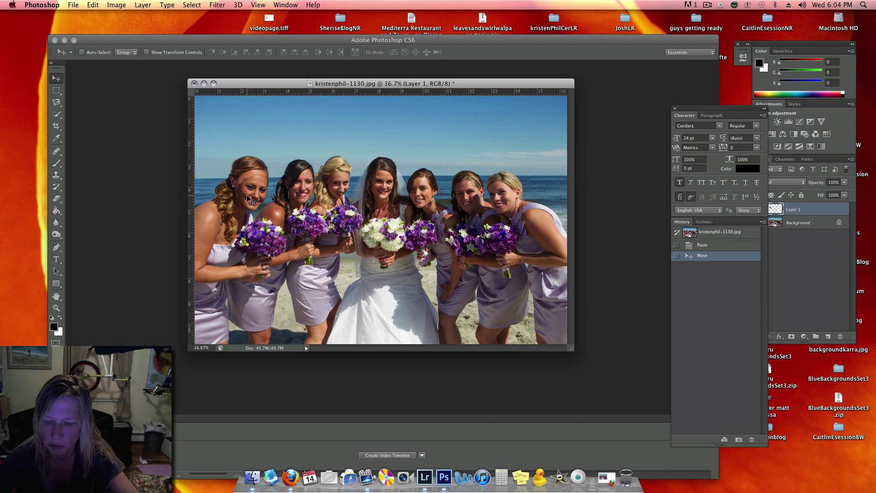
key("super+equal")
key("super+equal")
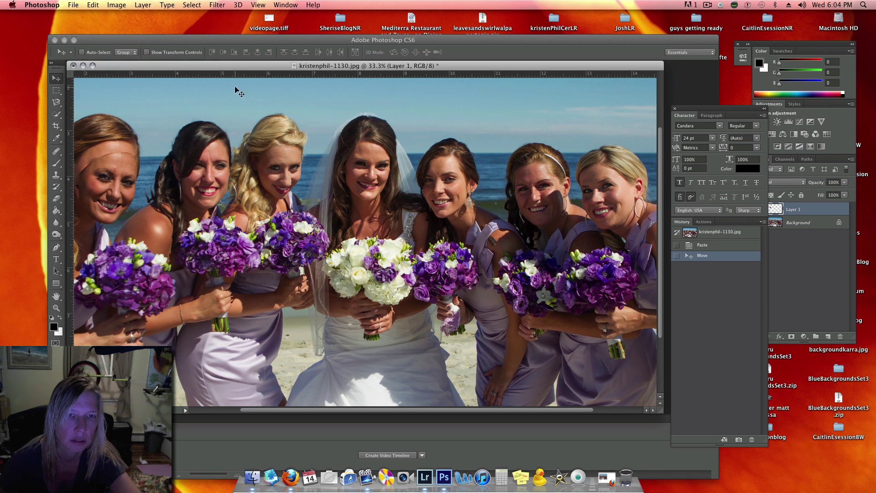
left_click_drag(224, 66, 320, 71)
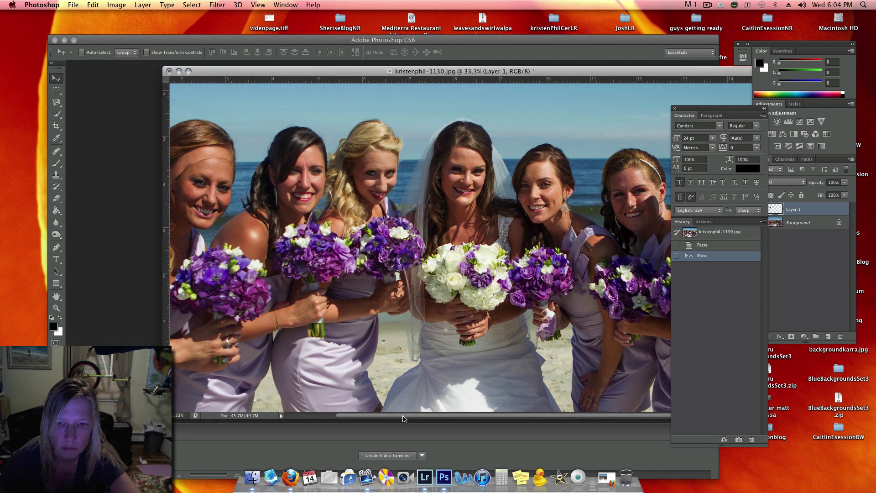
left_click_drag(396, 416, 355, 416)
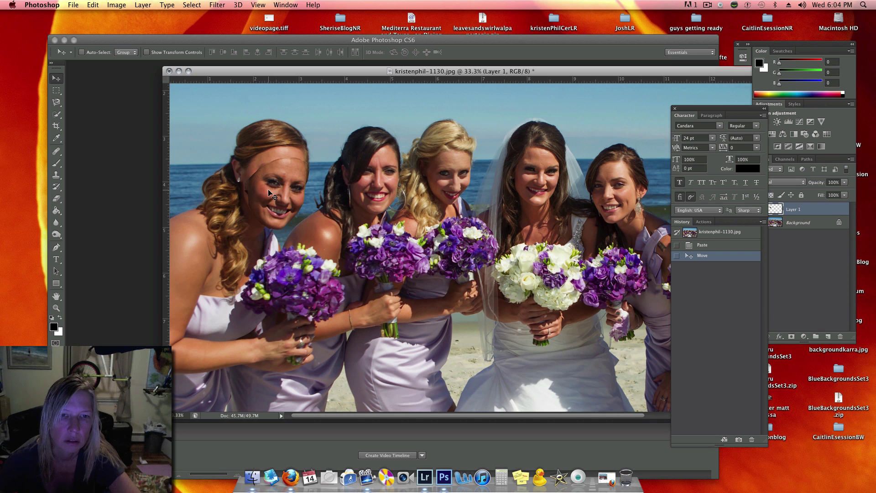
mouse_move(268, 190)
left_mouse_down()
mouse_move(254, 177)
mouse_move(260, 181)
left_mouse_up()
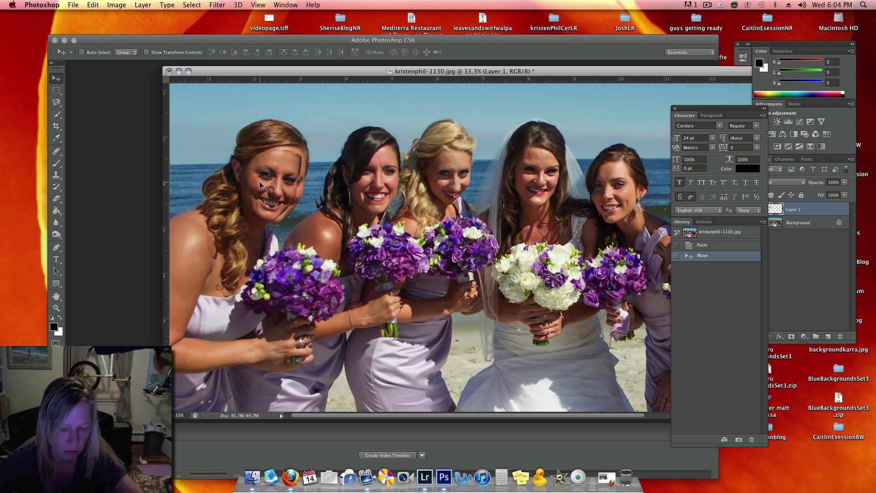
Step: Scale the pasted face up to about 110% in width and height with Free Transform
key("super+t")
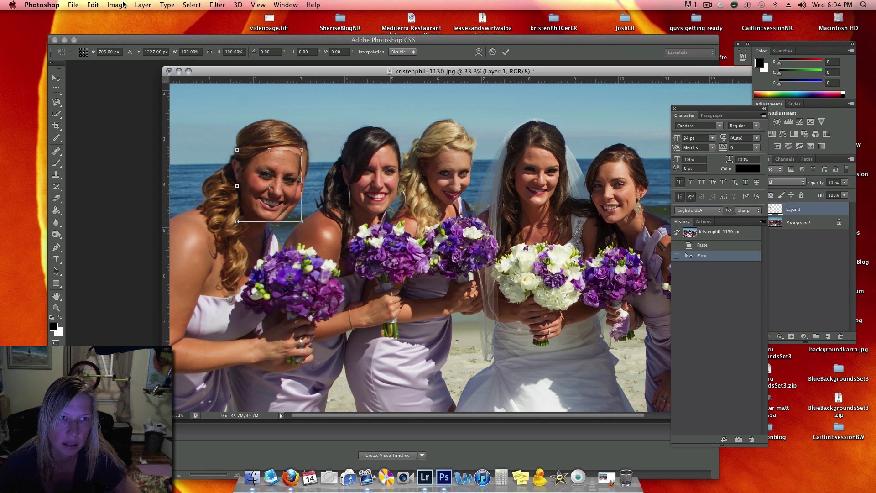
left_click(86, 8)
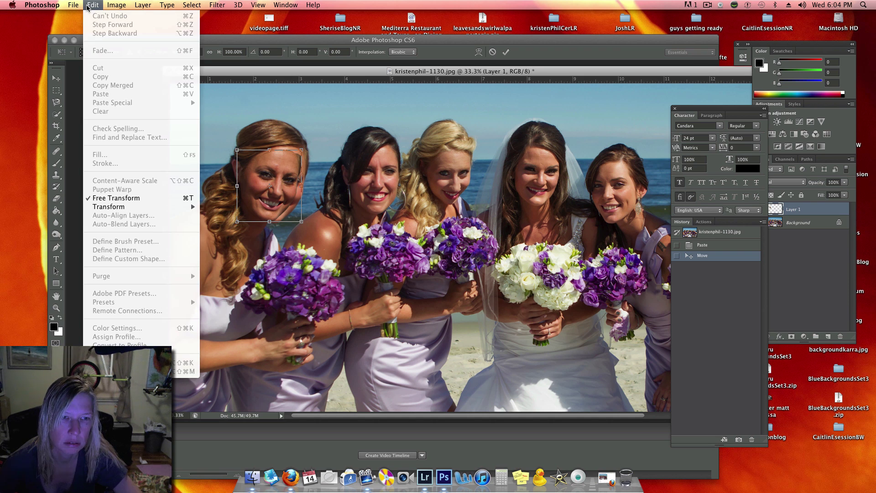
left_click(311, 141)
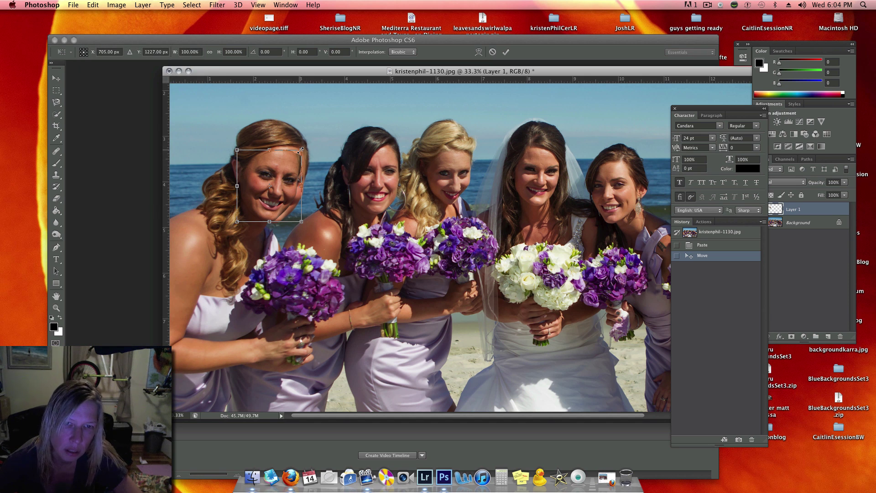
left_click_drag(302, 148, 307, 143)
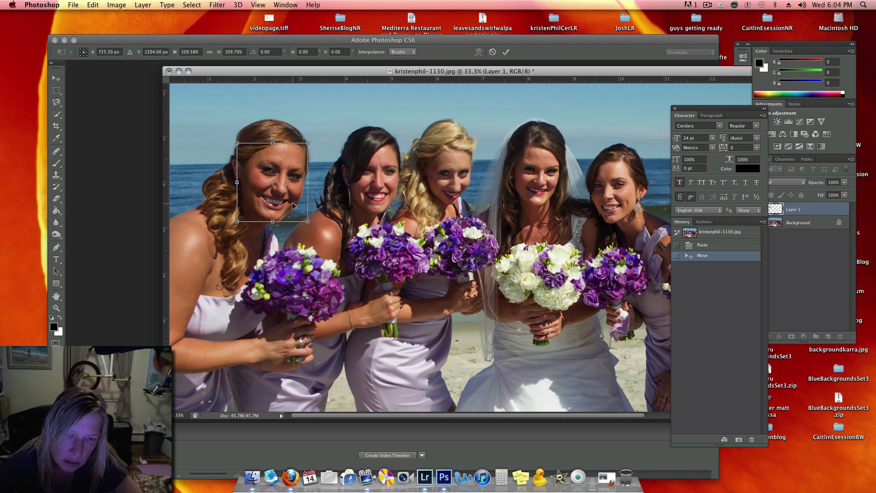
Step: Rotate the pasted face about 2.6°, nudge it into line with the head beneath, and apply the transform
left_click_drag(292, 203, 293, 206)
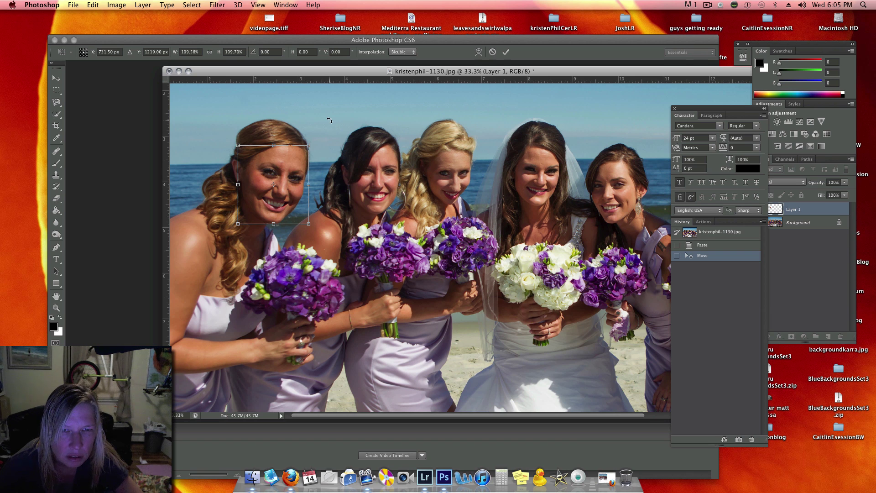
left_click_drag(330, 121, 330, 124)
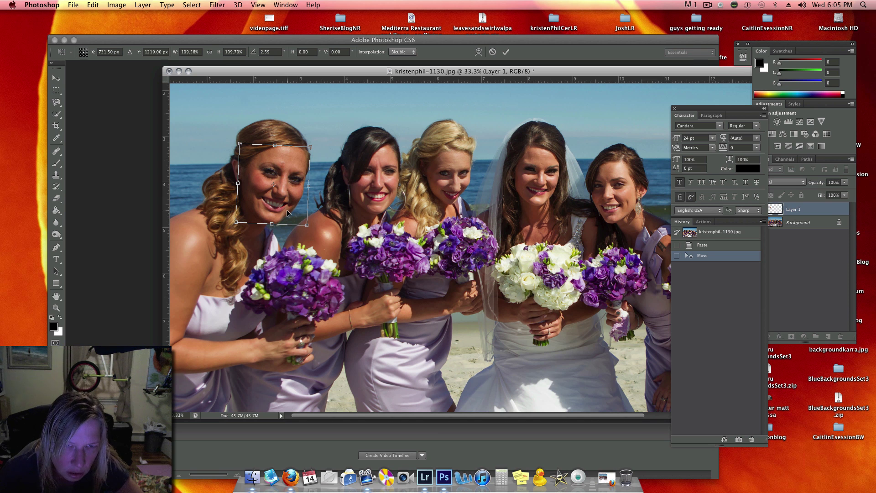
key("super+equal")
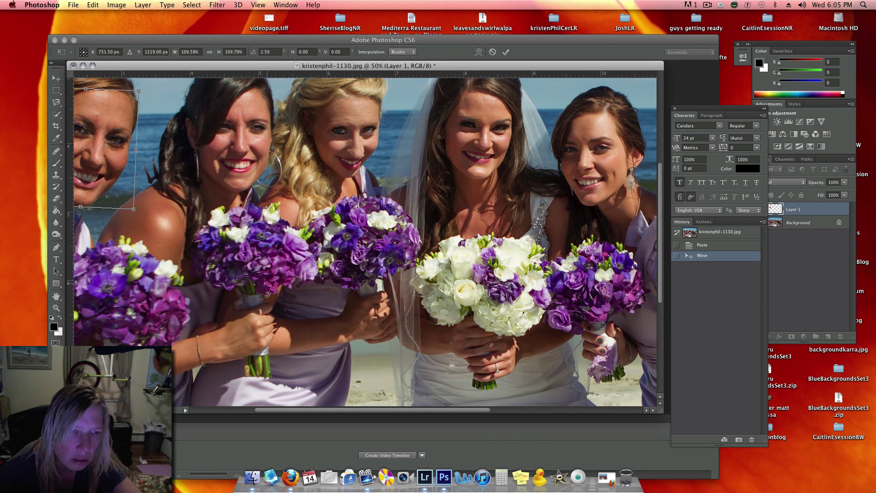
scroll(275, 346, "left", 5)
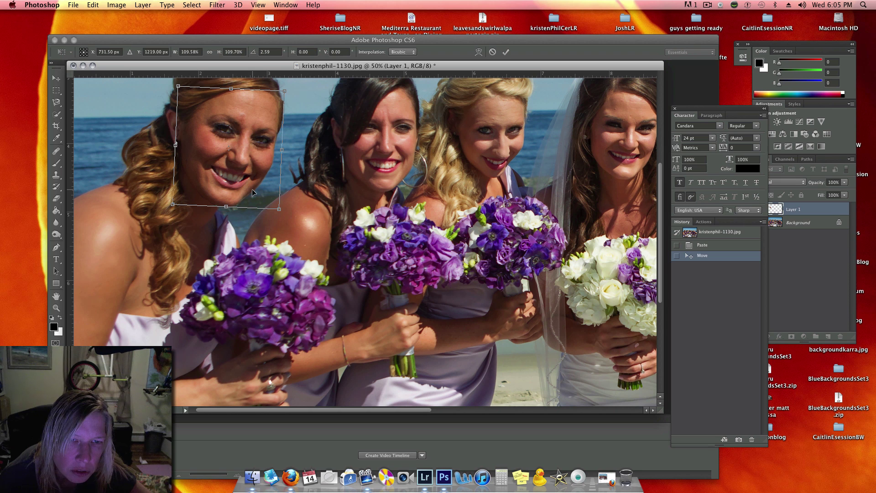
left_click_drag(253, 190, 253, 191)
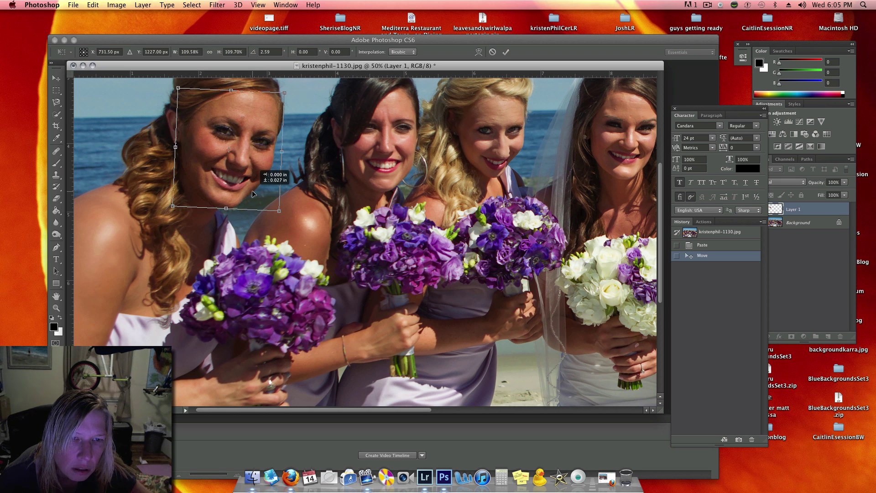
left_click_drag(252, 193, 253, 193)
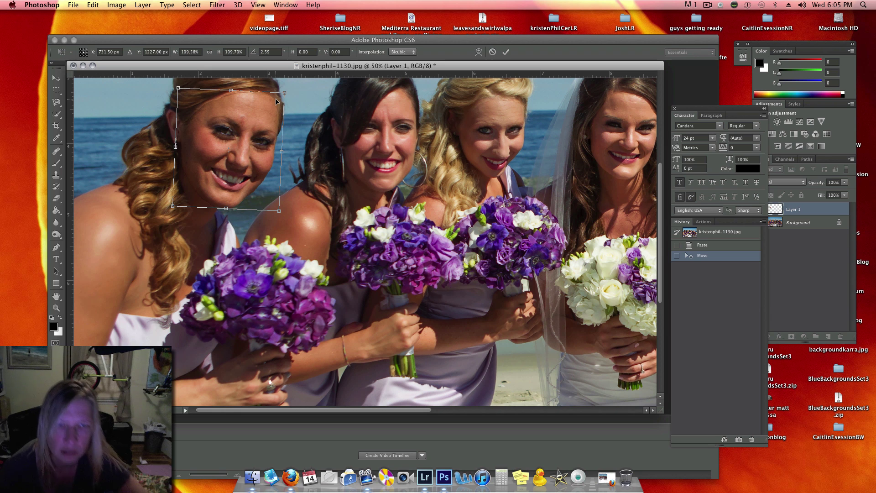
key("Return")
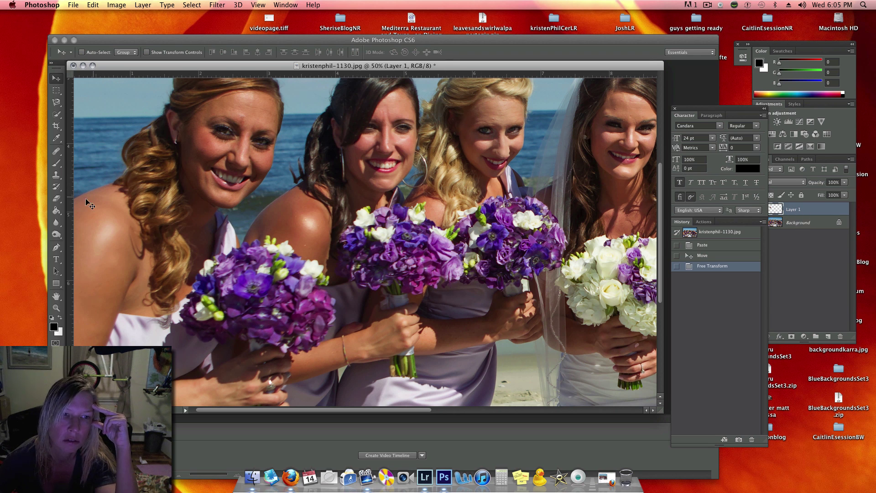
Step: Set the Eraser to 30% opacity and soften the pasted face's edge near the temple and hairline on Layer 1
left_click(56, 198)
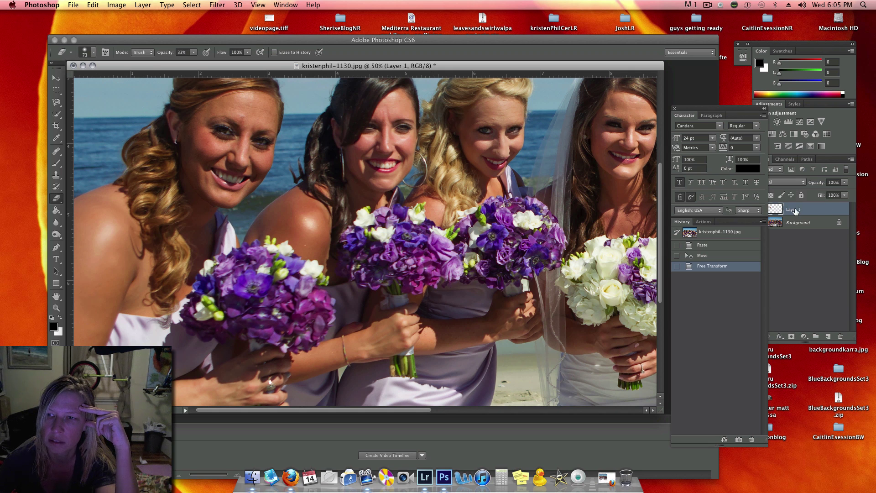
left_click(195, 53)
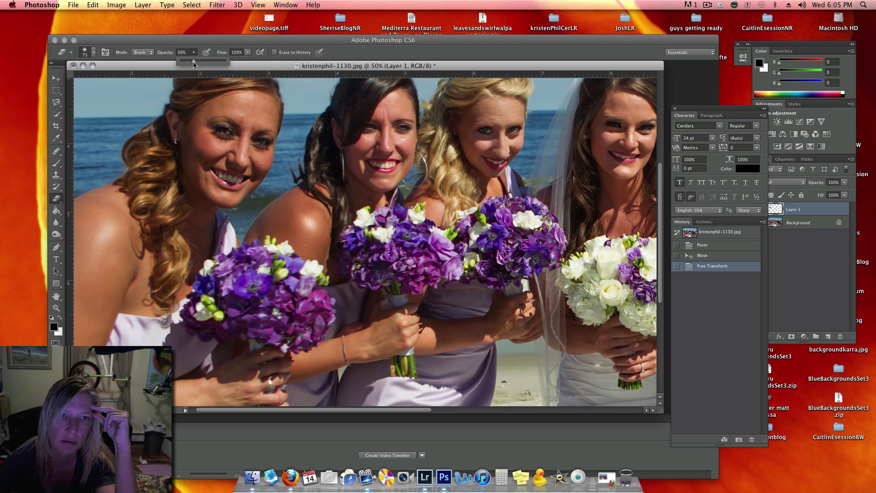
left_click(193, 114)
left_click(192, 118)
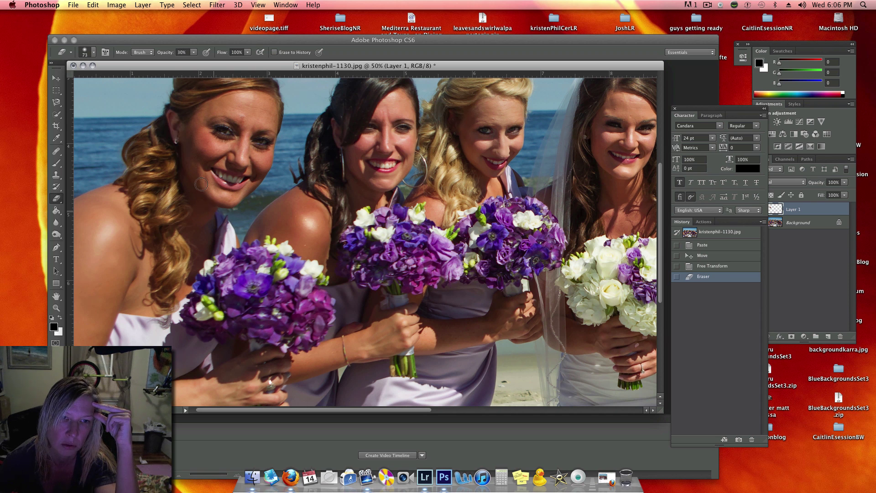
Step: Soften the pasted face's edge along the jaw and under the chin with the Eraser at 30% opacity
left_click_drag(211, 208, 198, 188)
left_click(215, 189)
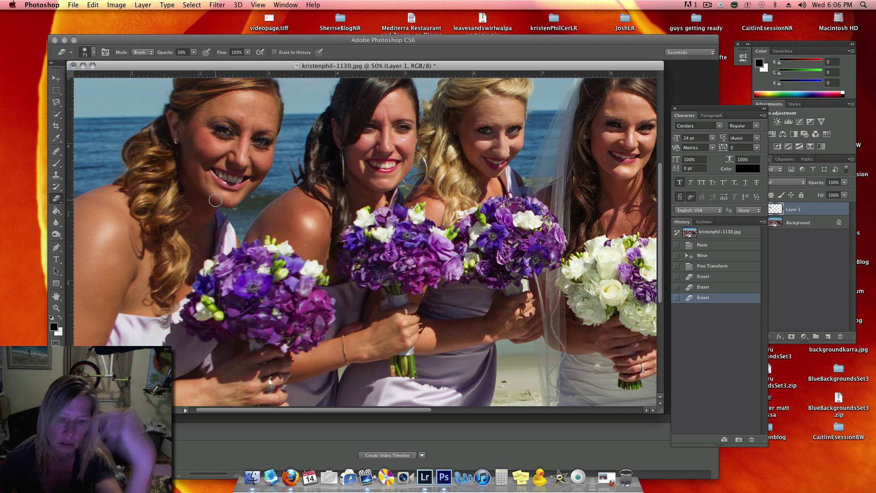
key("super+equal")
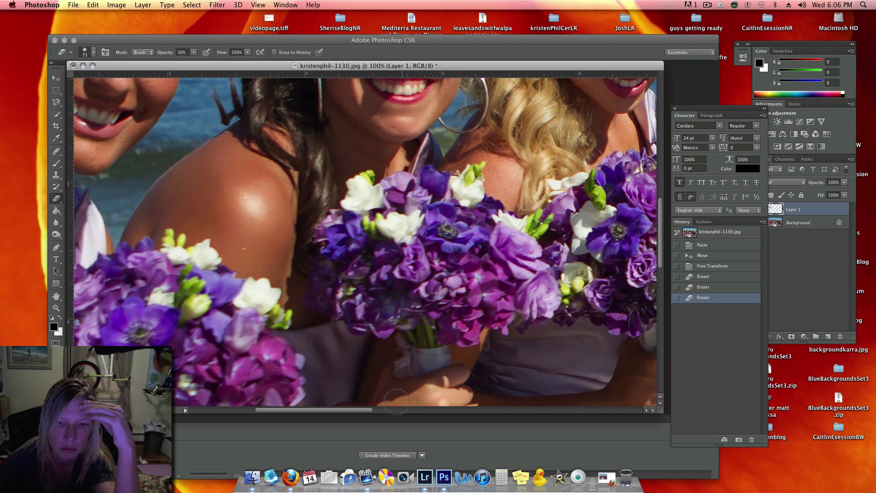
left_click_drag(355, 410, 302, 411)
scroll(305, 264, "up", 5)
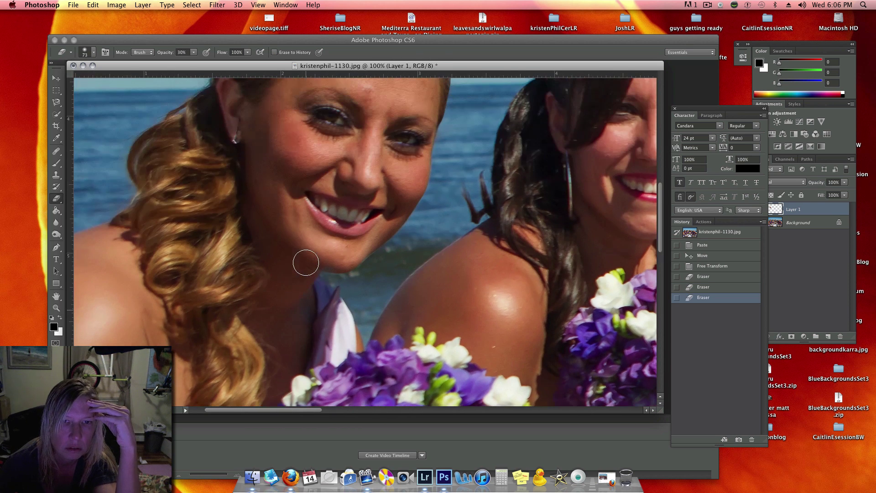
left_click(306, 266)
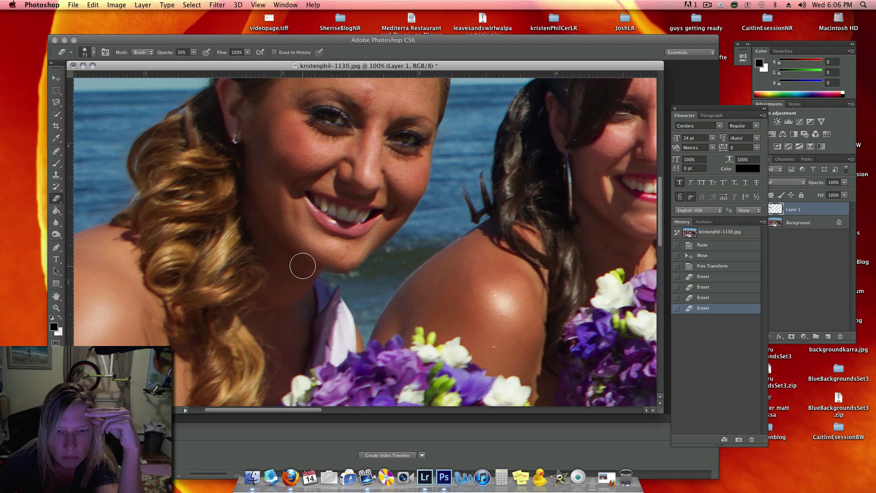
left_click(293, 262)
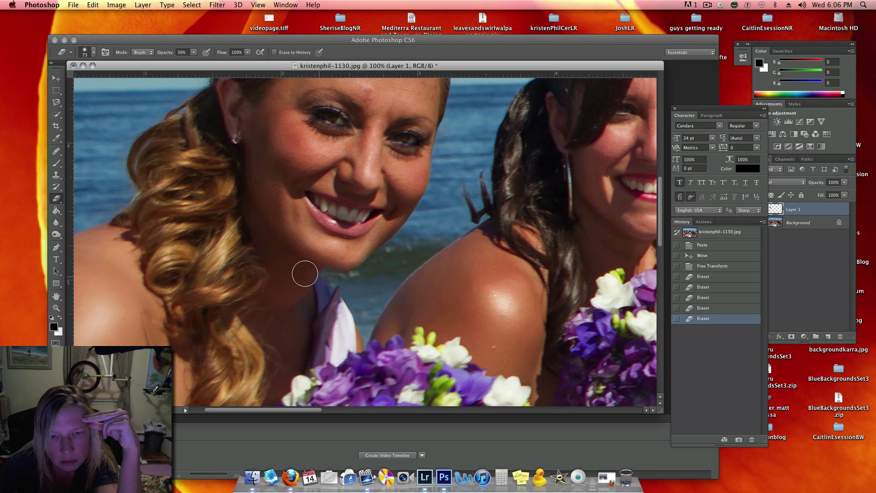
left_click(298, 253)
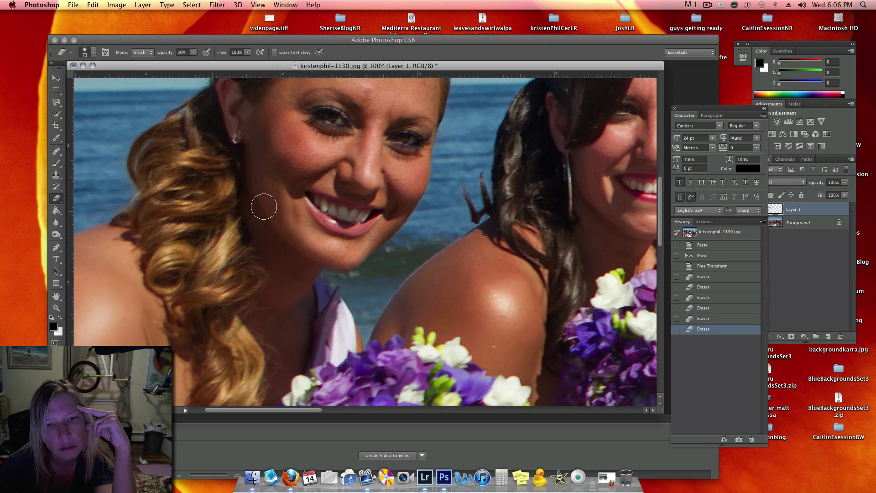
Step: Fade the pasted face's outer cheek and neck edge into the skin beside the curls with the 30% Eraser
left_click(253, 181)
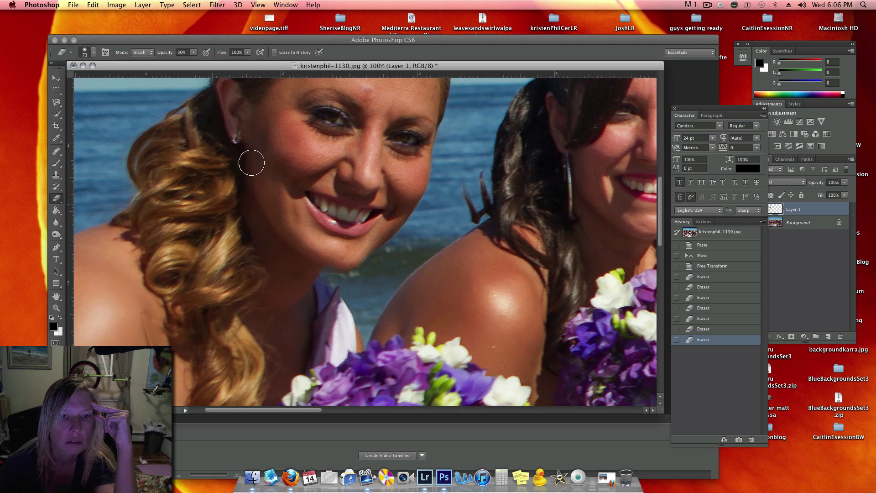
left_click(269, 201)
scroll(270, 203, "up", 2)
scroll(270, 203, "up", 1)
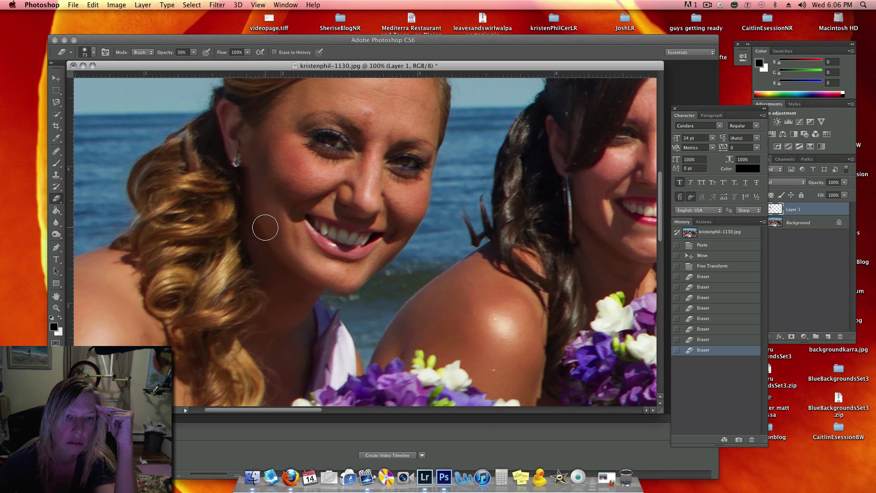
left_click(255, 253)
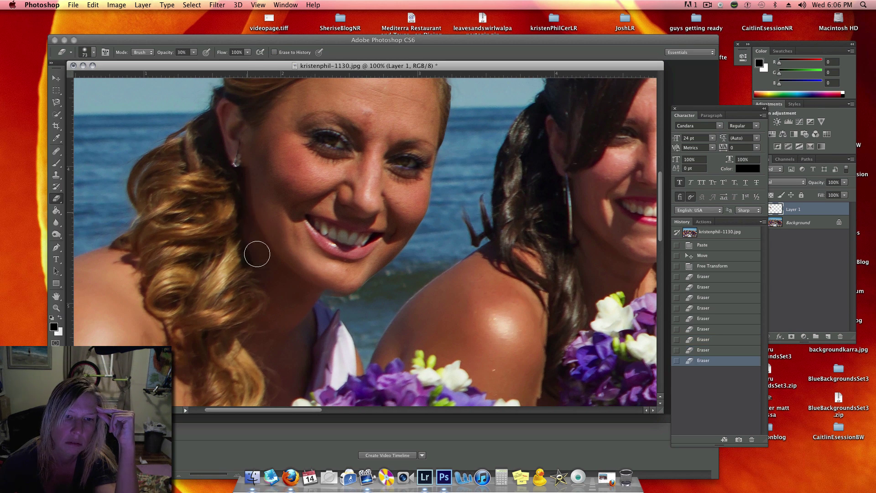
left_click(250, 217)
Step: Blend the pasted layer around the earring and ear with the 30% Eraser
scroll(249, 191, "up", 4)
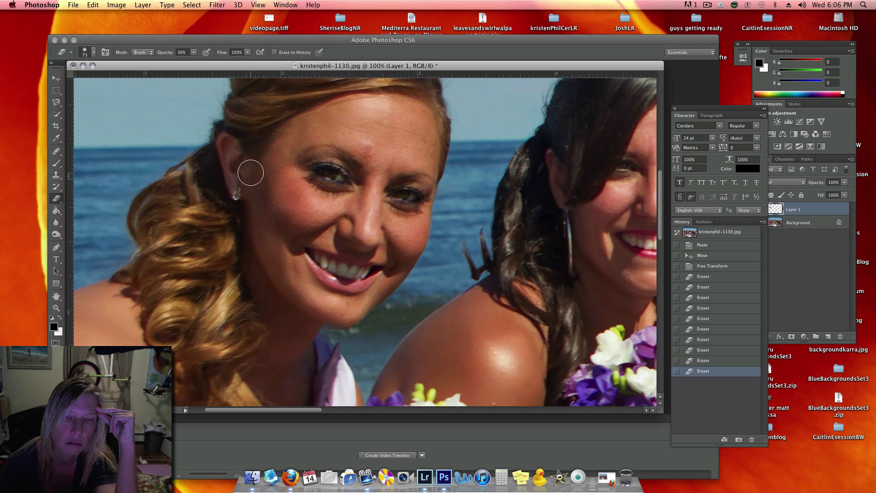
left_click(237, 207)
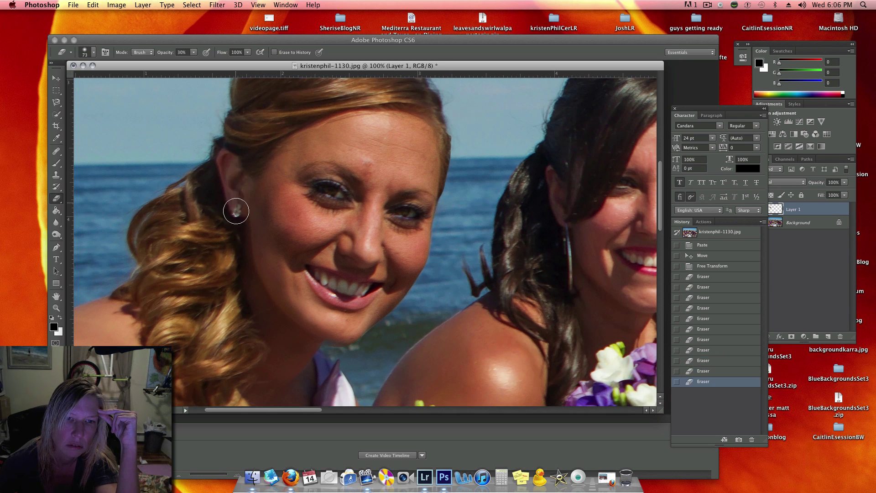
left_click(238, 202)
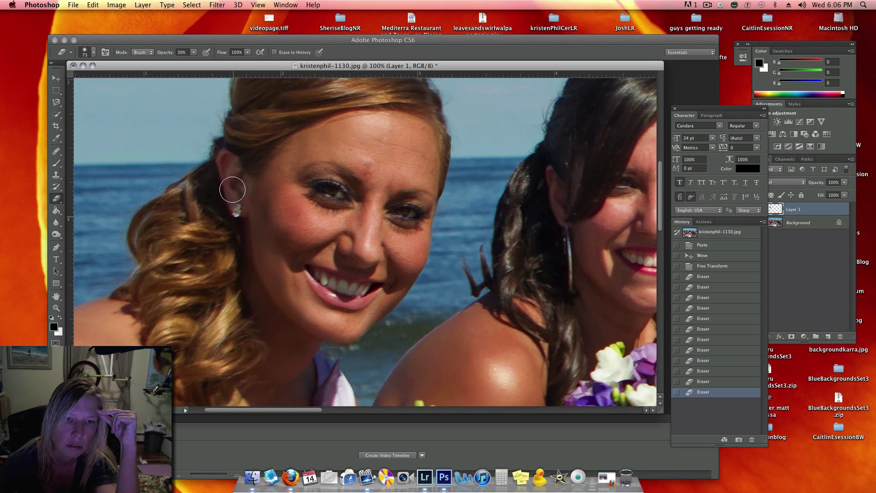
left_click(236, 194)
left_click(238, 176)
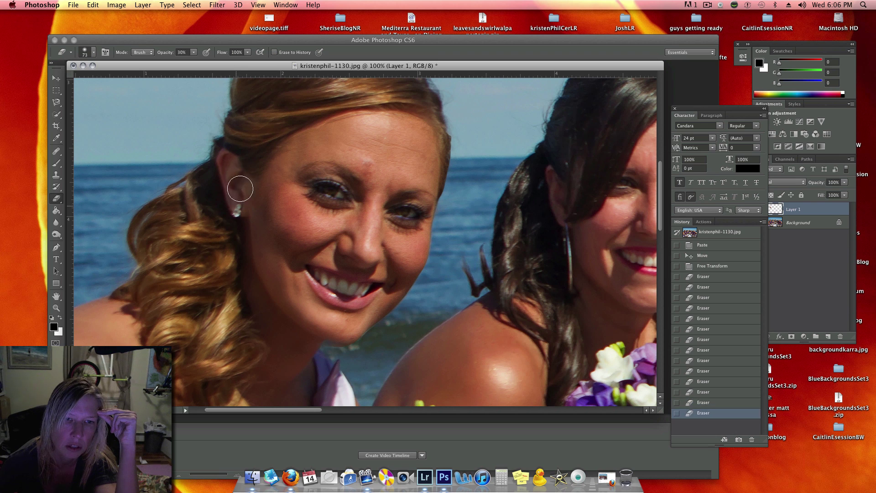
left_click(230, 166)
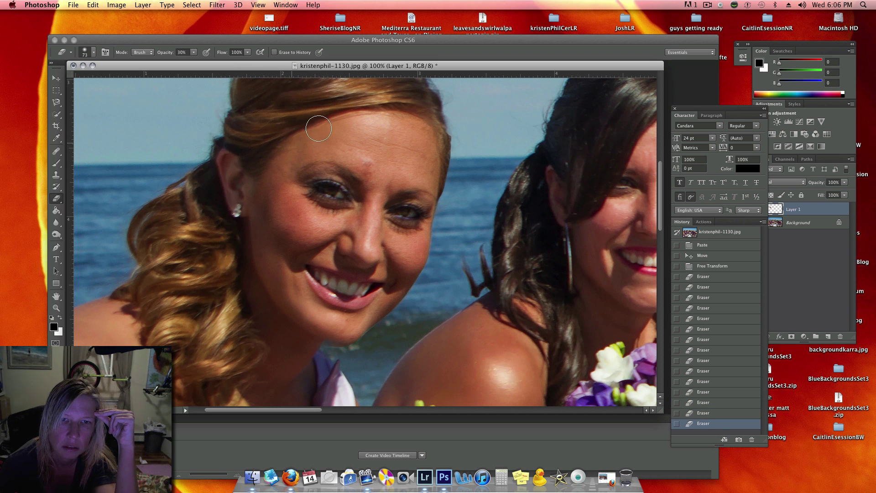
Step: Soften the pasted layer along the forehead hairline and the far temple, out into the adjoining sky, with the 30% Eraser
left_click(378, 114)
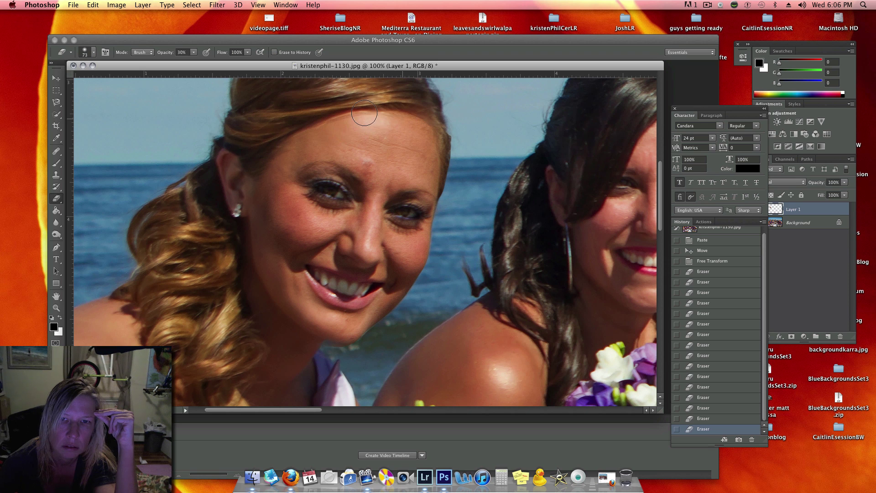
left_click(430, 132)
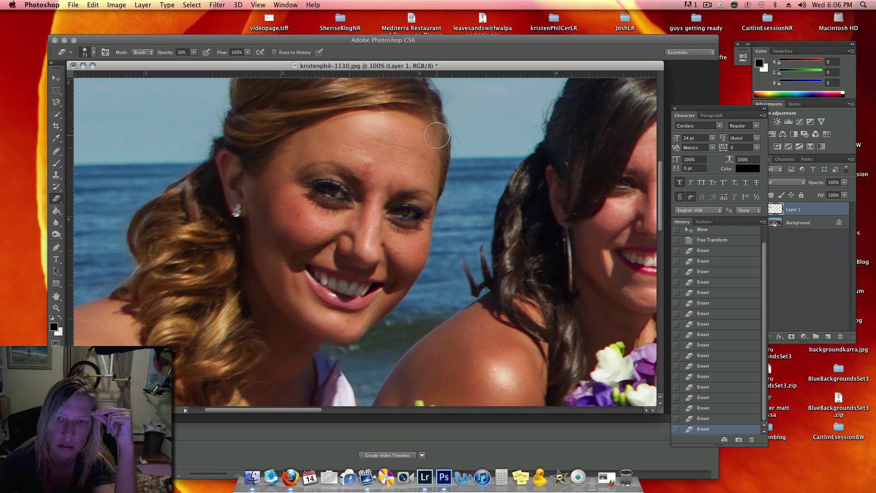
left_click(454, 139)
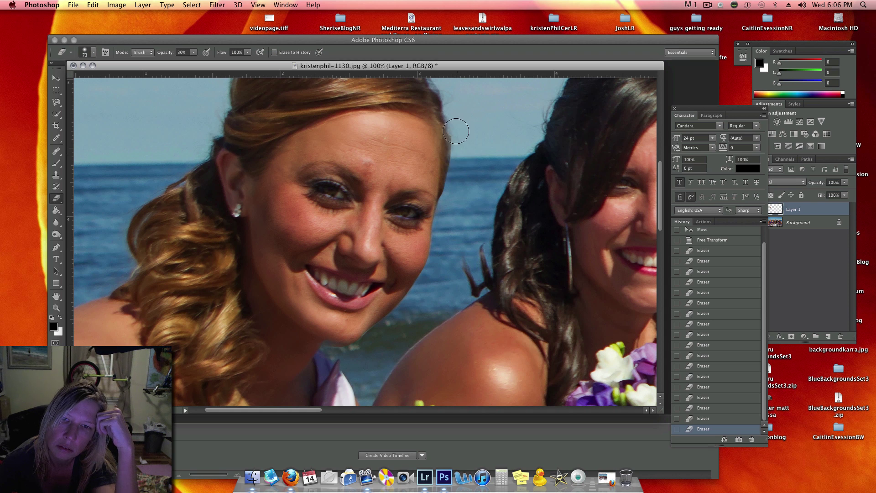
left_click(451, 148)
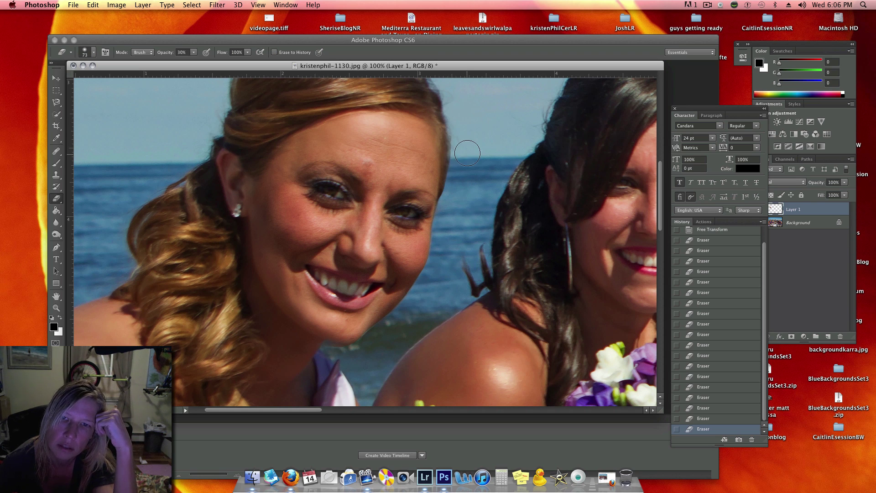
left_click(467, 105)
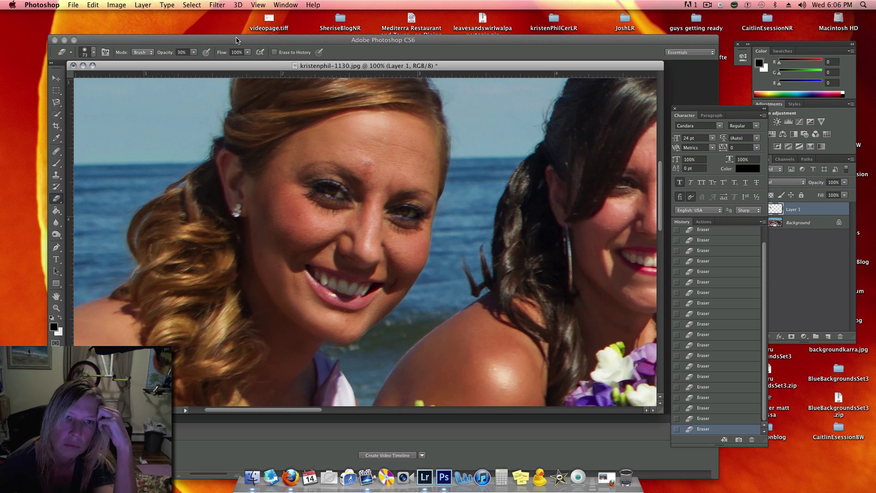
Step: Set the Eraser's opacity to 100% and erase the pasted layer's leftover edge in the sky beside the far temple
left_click(193, 53)
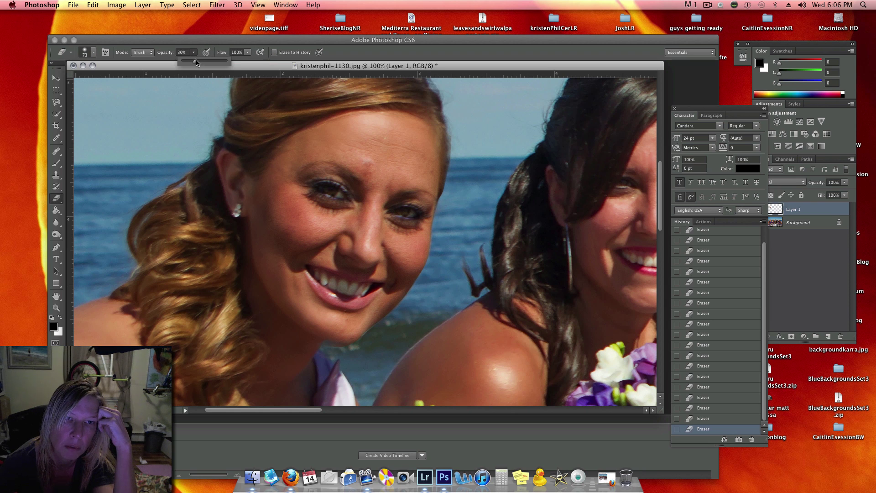
left_click_drag(194, 61, 243, 65)
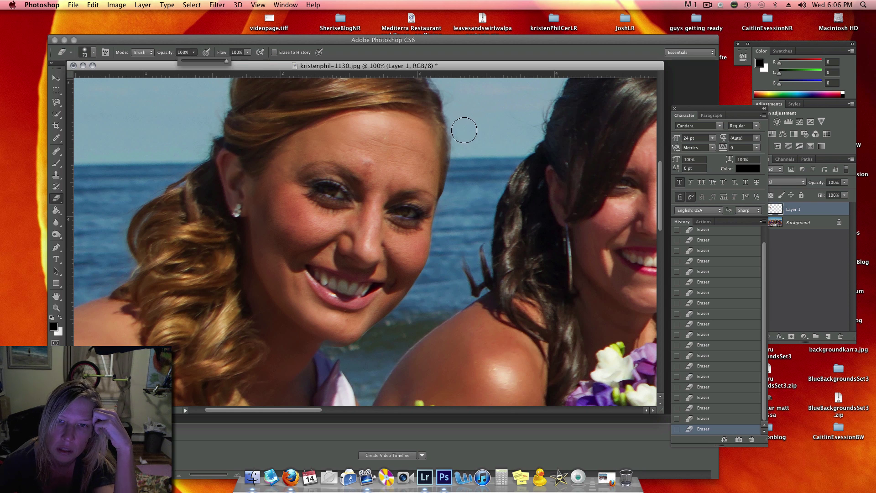
left_click(462, 132)
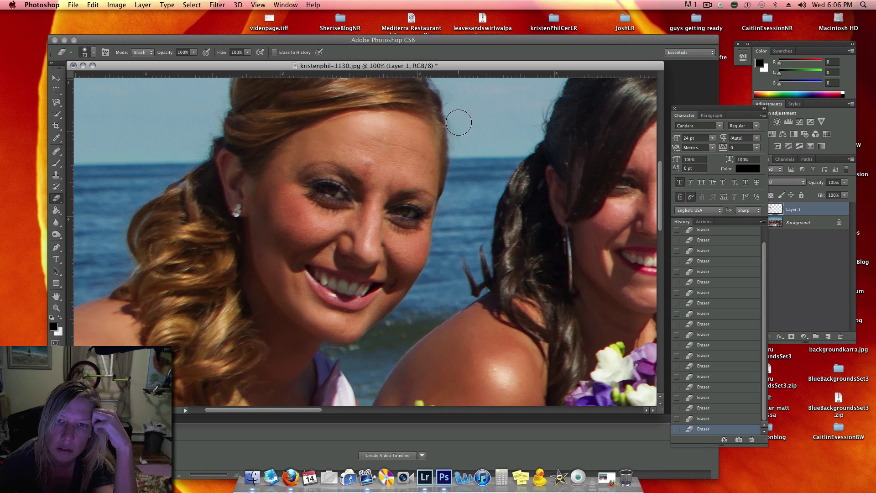
Step: Make the Background layer active
scroll(459, 117, "up", 3)
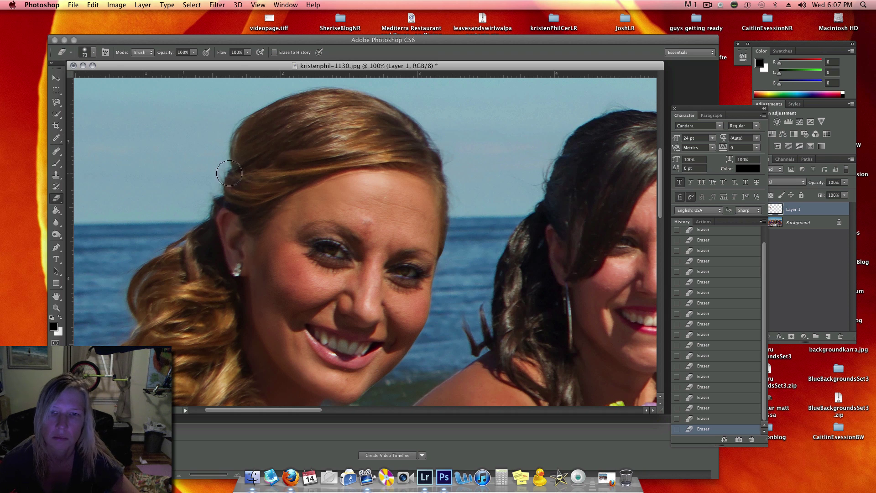
left_click(816, 222)
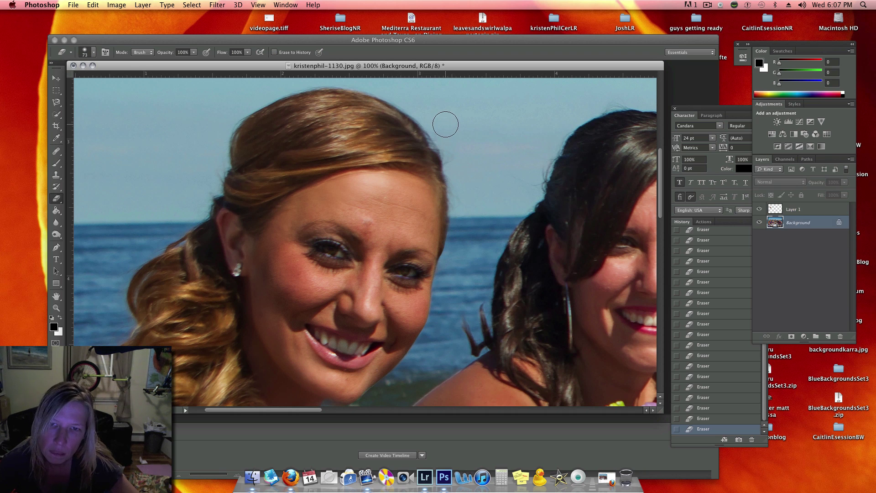
left_click(445, 124)
left_click(92, 5)
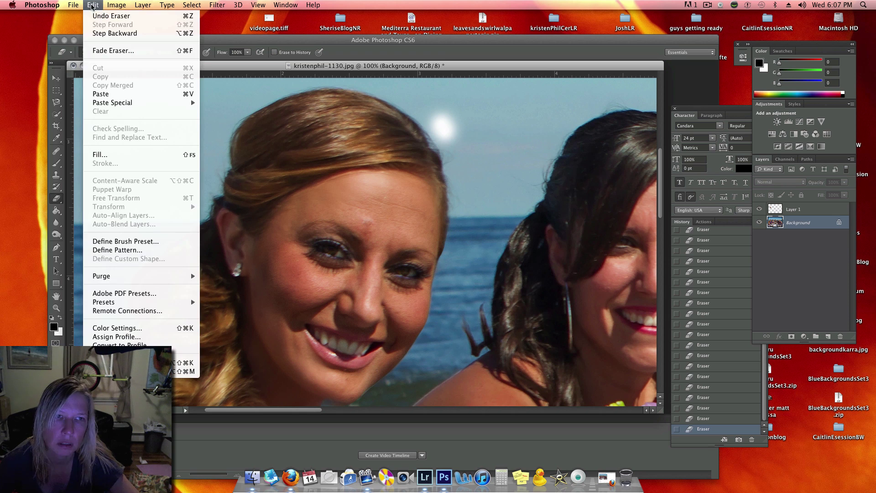
left_click(105, 12)
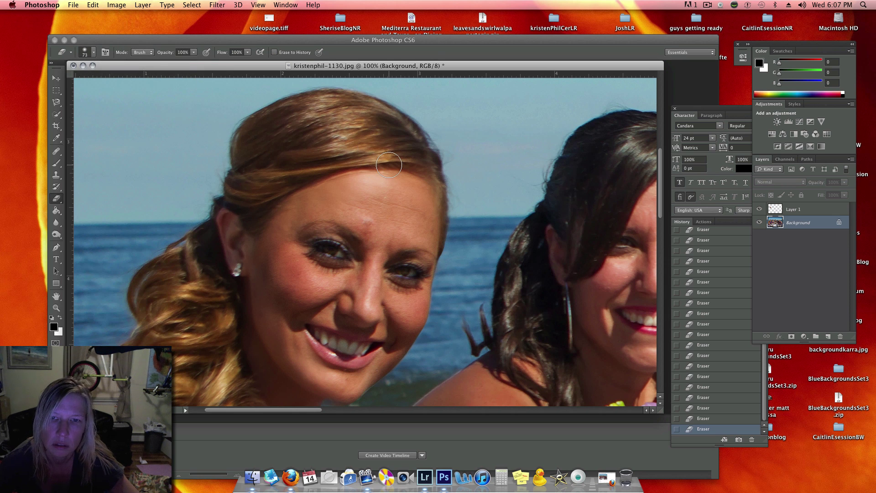
Step: Sample clean sky with the Clone Stamp and paint it over the Background beside the leftmost bridesmaid's hair and far temple
left_click(54, 176)
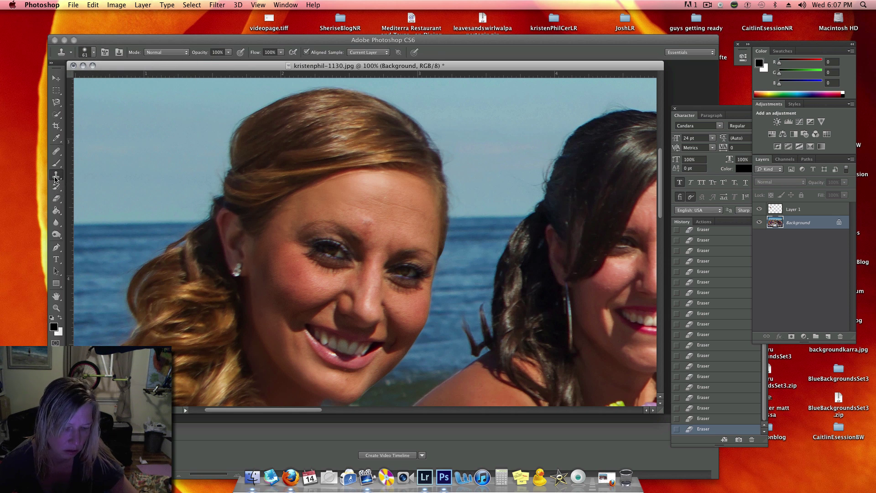
left_click(472, 124, "alt")
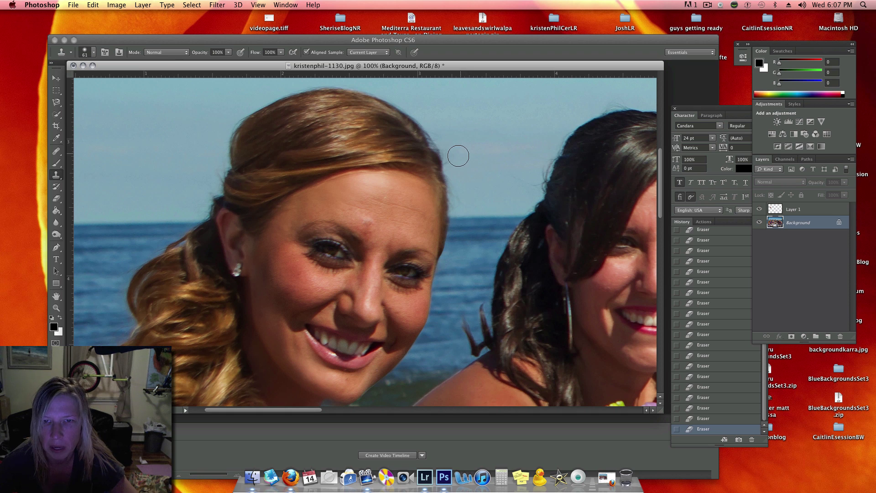
left_click(455, 161)
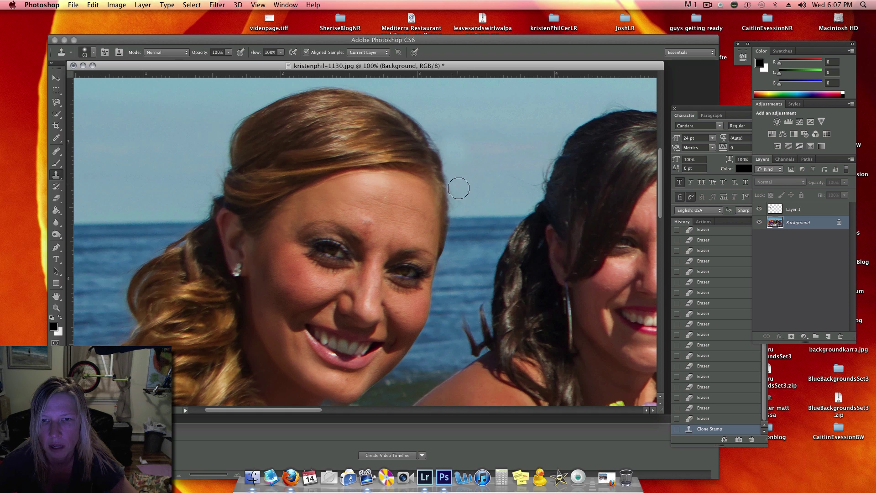
left_click_drag(459, 185, 464, 199)
left_click(452, 147)
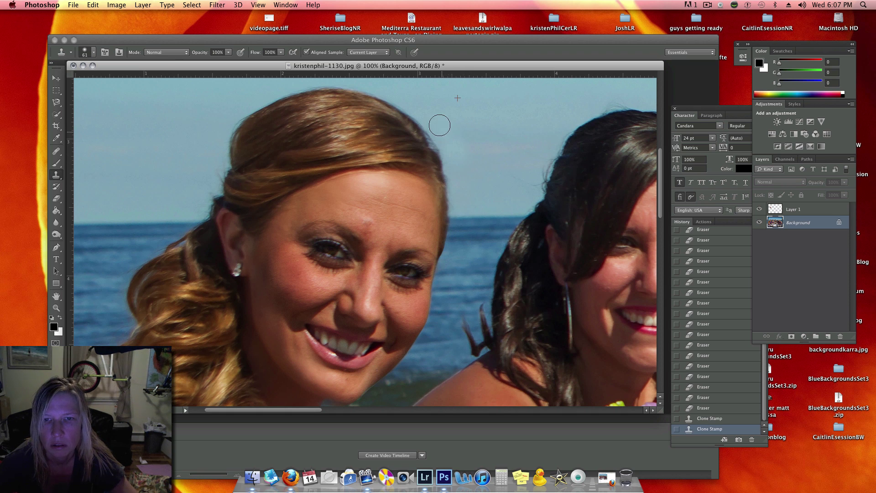
Step: Erase along the forehead hairline on Layer 1 with the Eraser at 100% opacity, and undo the last stroke
left_click(800, 210)
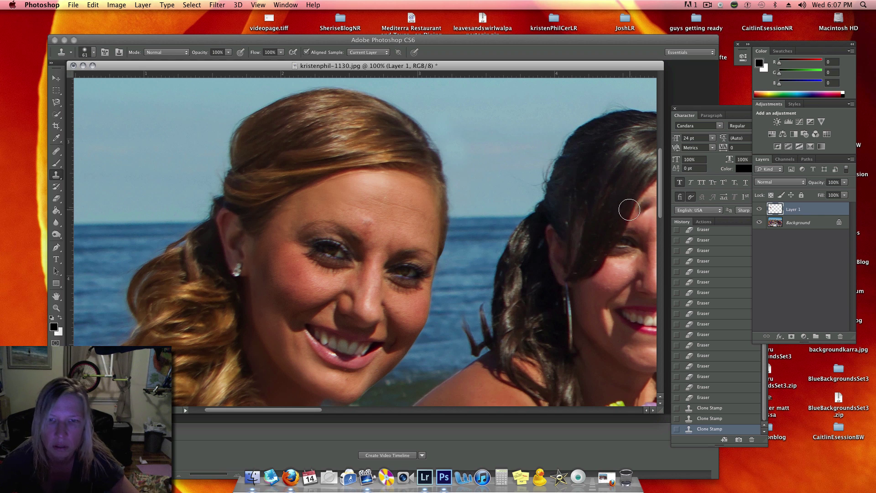
left_click(56, 198)
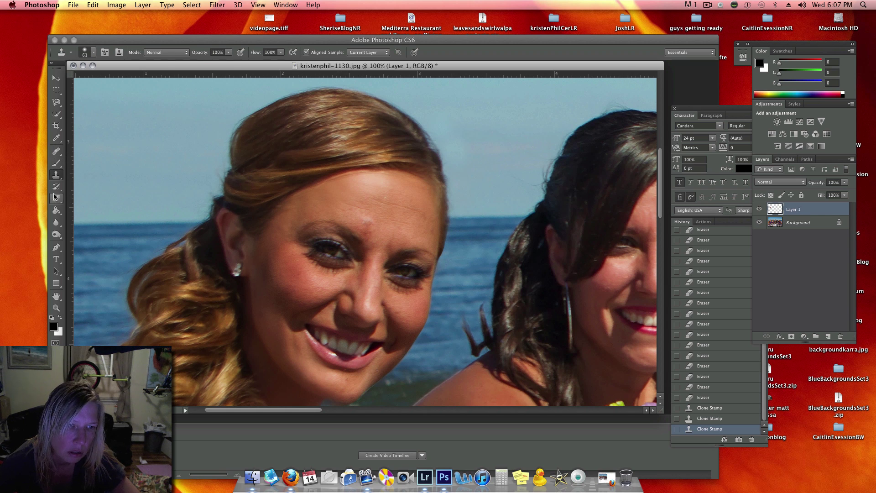
mouse_move(305, 186)
left_mouse_down()
mouse_move(313, 176)
mouse_move(293, 190)
mouse_move(307, 176)
left_mouse_up()
mouse_move(388, 169)
left_mouse_down()
mouse_move(417, 180)
mouse_move(406, 173)
mouse_move(413, 168)
left_mouse_up()
scroll(404, 175, "down", 3)
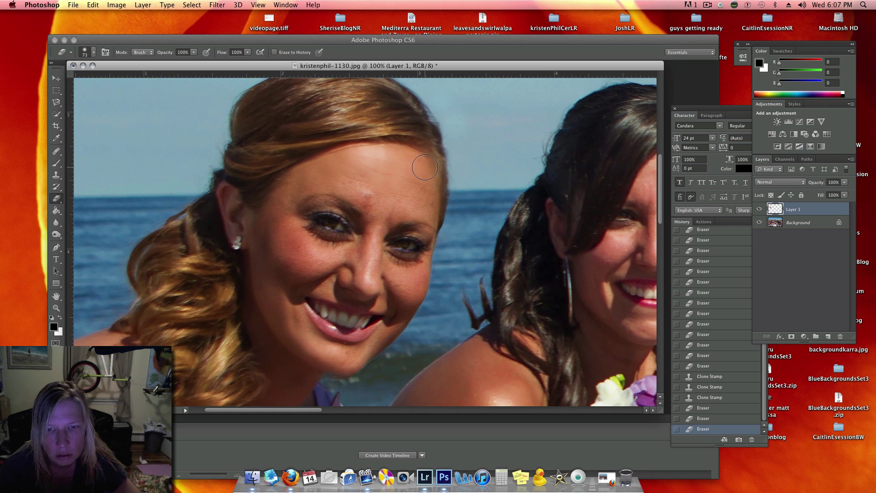
left_click(93, 6)
left_click(95, 16)
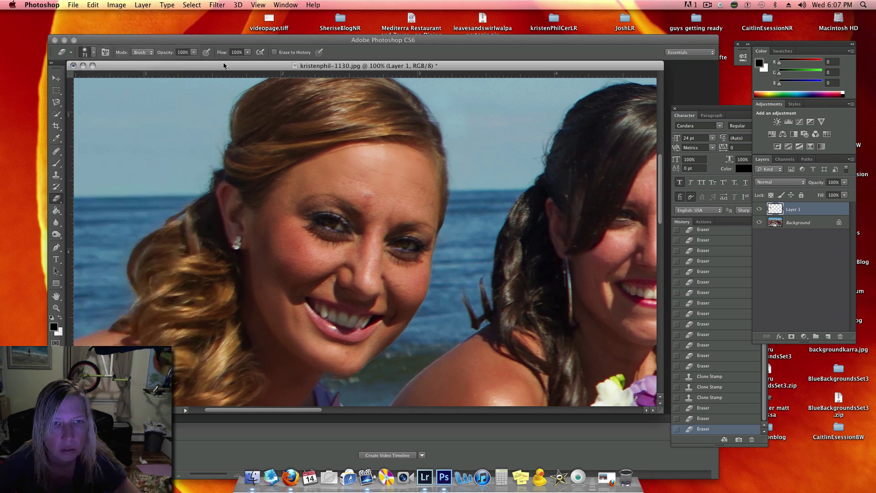
Step: Lower the Eraser's opacity to 68% and soften the forehead hairline on Layer 1 of the leftmost bridesmaid
left_click(194, 53)
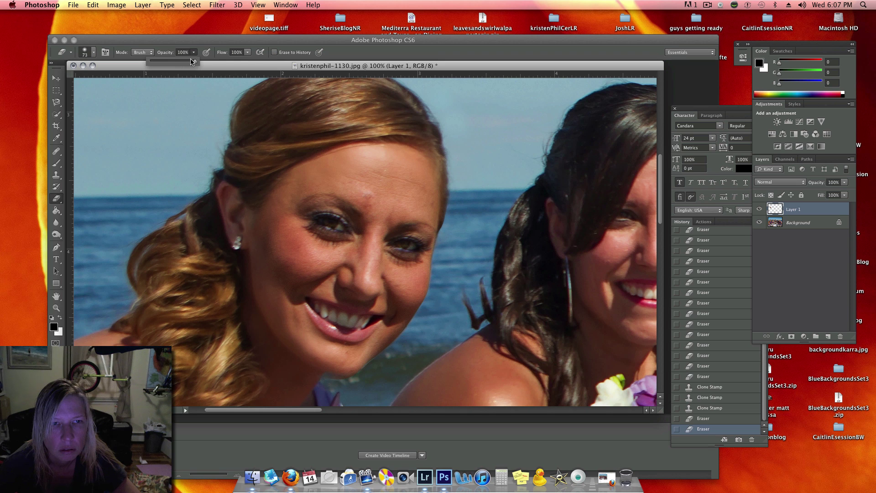
left_click_drag(178, 62, 180, 60)
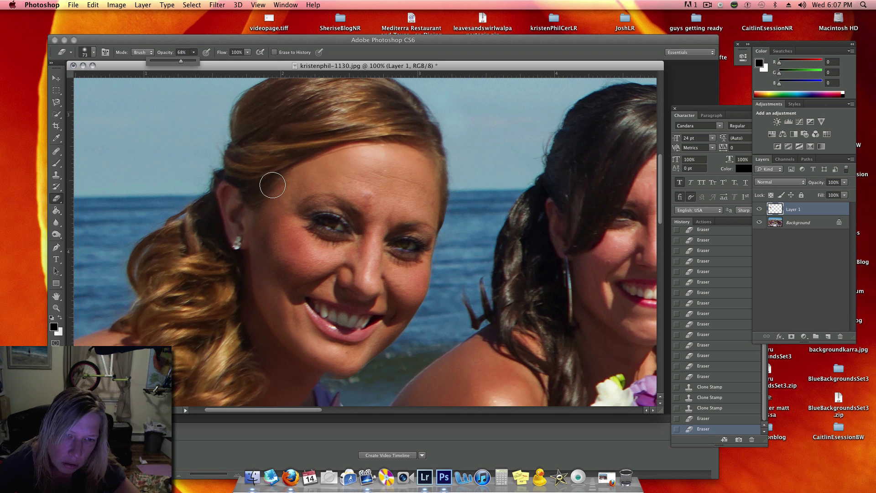
scroll(250, 249, "down", 3)
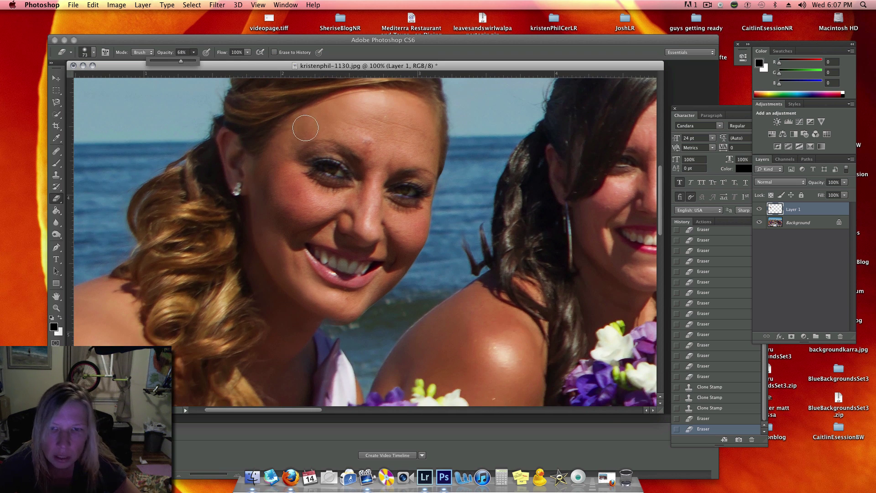
mouse_move(361, 95)
left_mouse_down()
mouse_move(325, 105)
mouse_move(353, 96)
left_mouse_up()
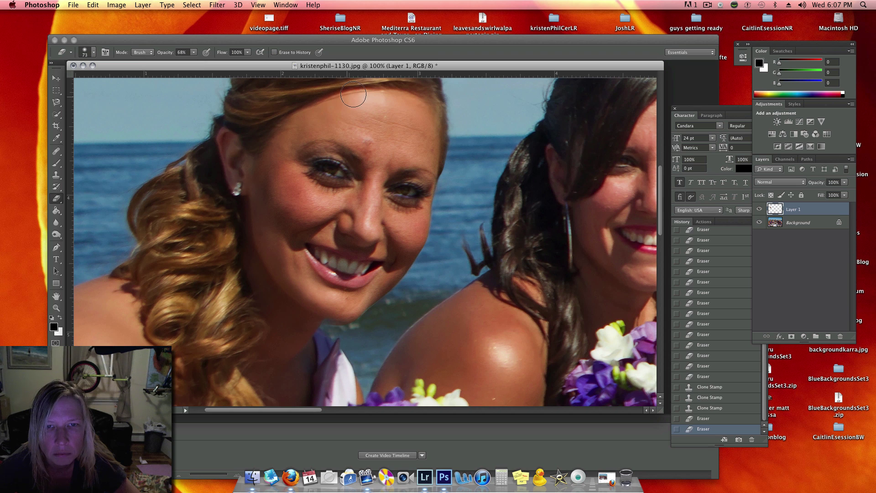
scroll(414, 139, "up", 3)
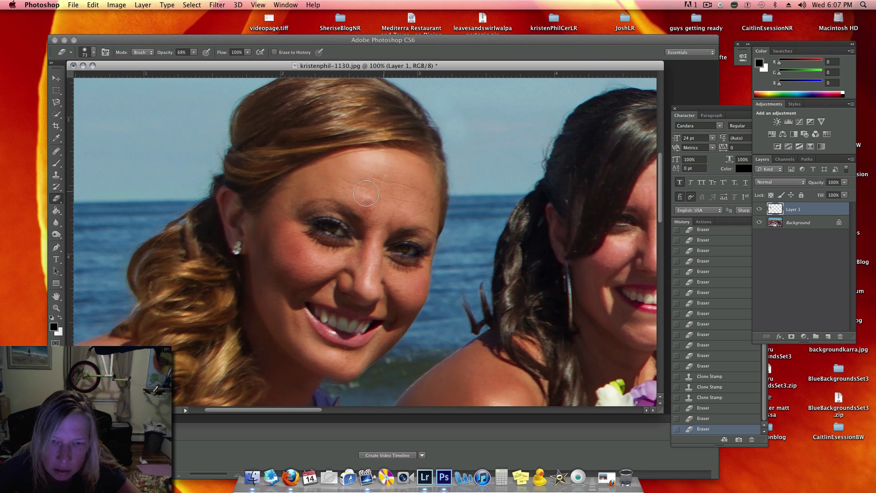
scroll(254, 232, "down", 2)
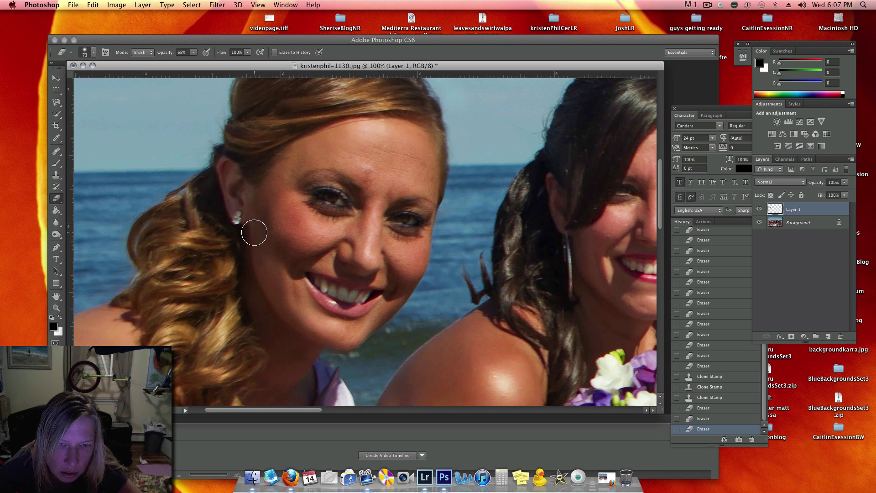
scroll(254, 232, "down", 4)
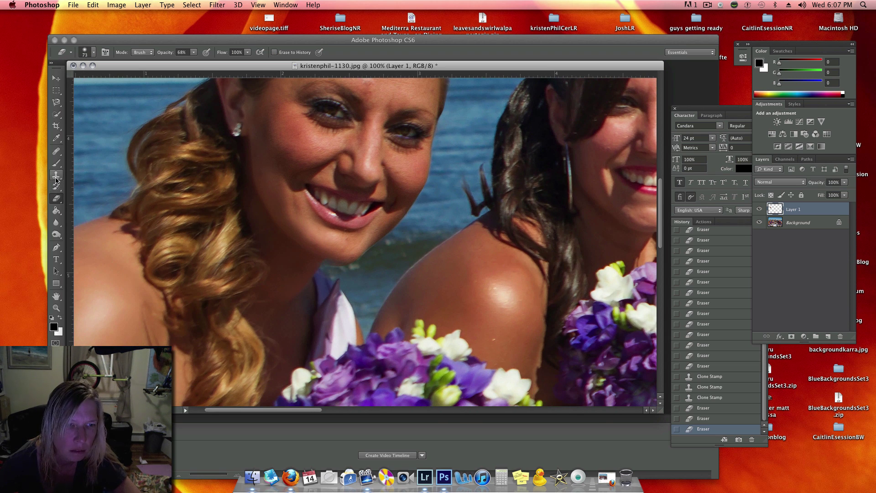
left_click(56, 177)
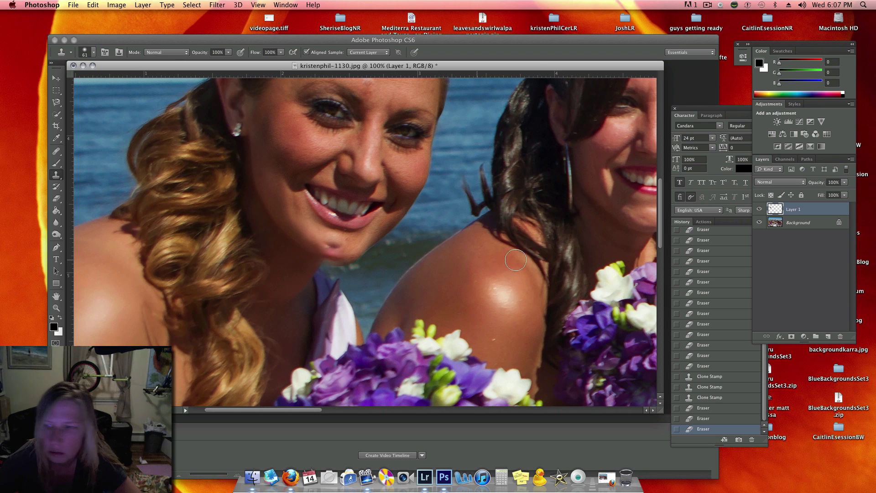
left_click(820, 226)
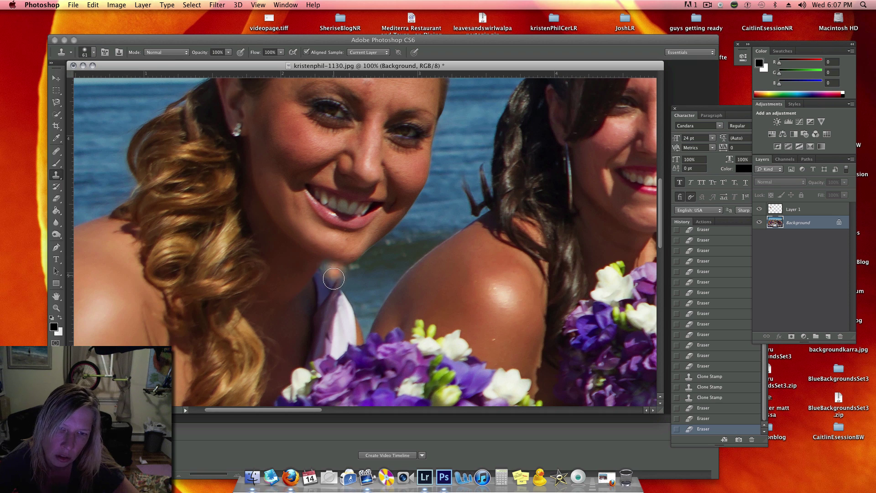
left_click(56, 78)
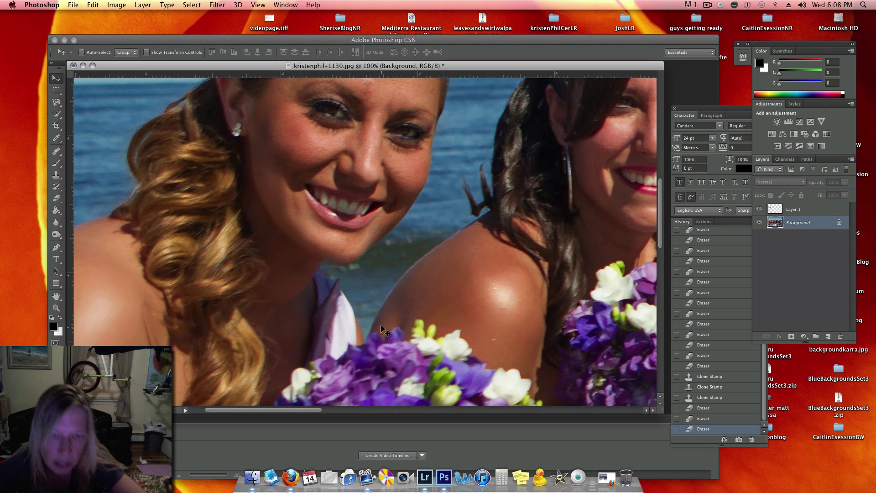
Step: Erase Layer 1's leftover edge beneath the leftmost bridesmaid's chin, against the water, with the Eraser at 68% opacity
key("super+plus")
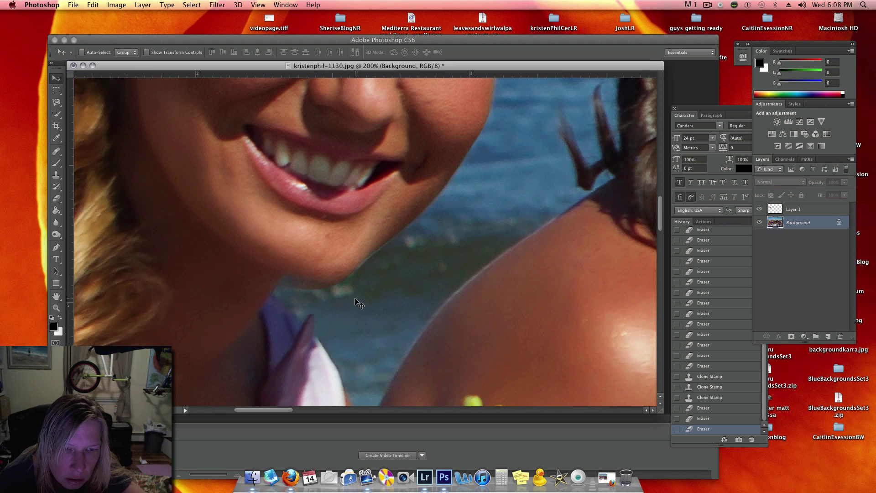
key("super+plus")
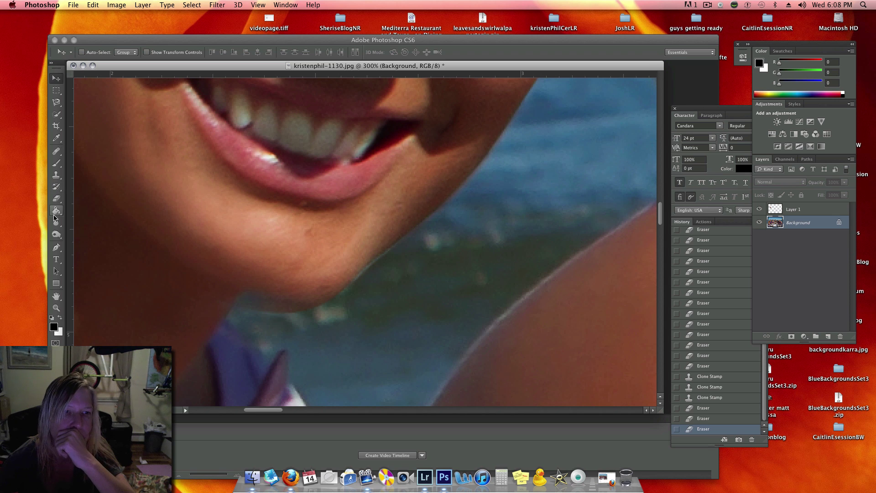
left_click(56, 198)
left_click(822, 209)
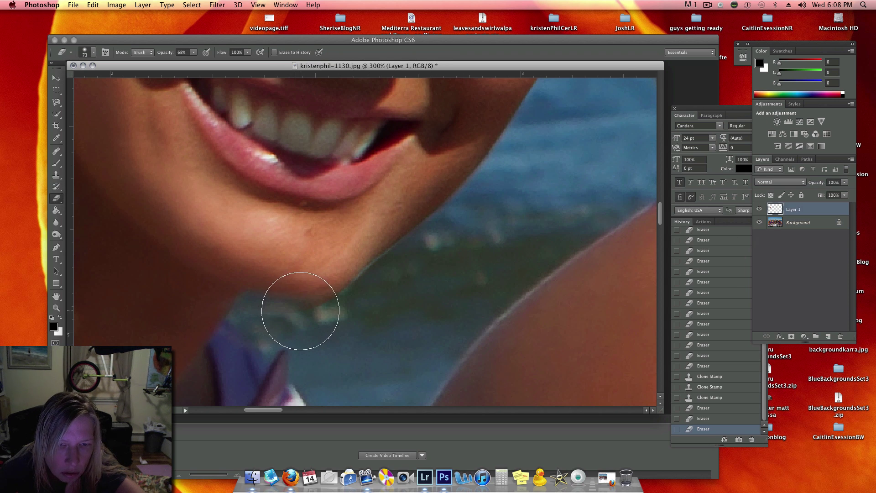
mouse_move(278, 322)
left_mouse_down()
mouse_move(225, 312)
mouse_move(153, 279)
mouse_move(285, 323)
mouse_move(342, 322)
mouse_move(392, 344)
mouse_move(413, 280)
left_mouse_up()
key("super+minus")
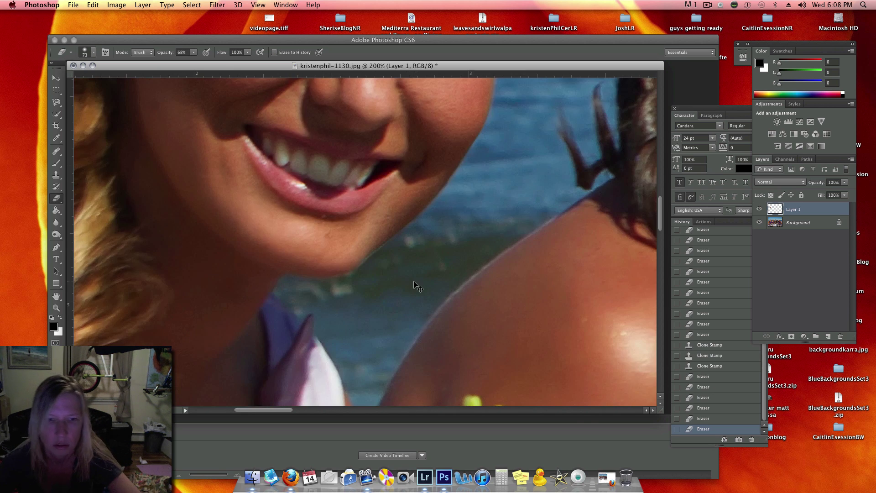
key("super+minus")
Step: Erase along the leftmost bridesmaid's lower jaw and neck on Layer 1 to blend the pasted skin into the Background
key("super+equal")
mouse_move(225, 272)
left_mouse_down()
mouse_move(227, 249)
mouse_move(246, 274)
mouse_move(219, 254)
mouse_move(231, 270)
left_mouse_up()
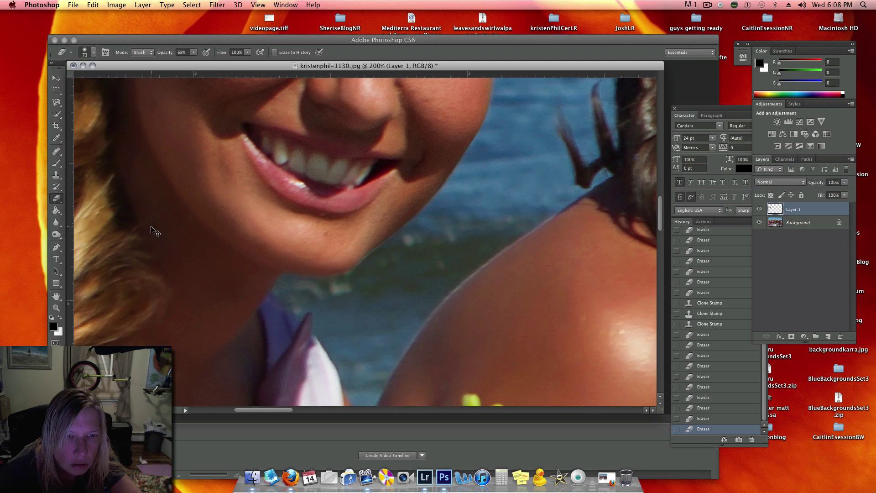
key("super+minus")
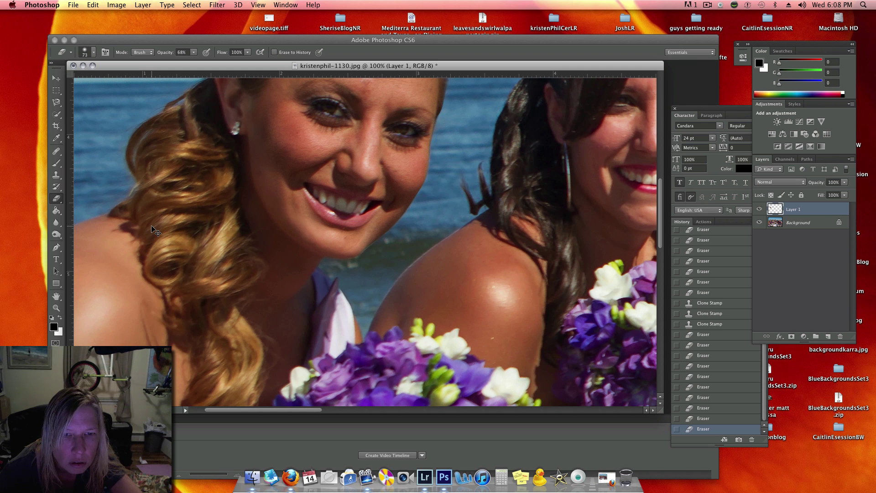
left_click_drag(289, 231, 305, 256)
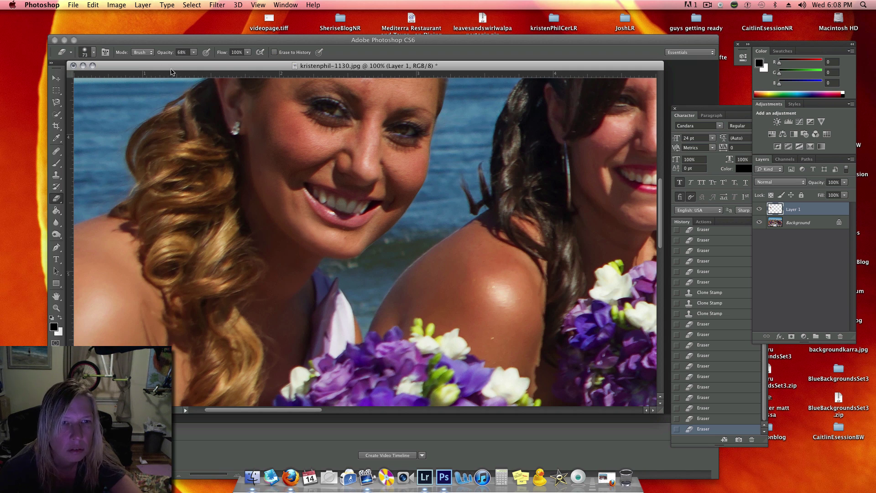
Step: Flatten the image so that Layer 1 merges into the Background
scroll(292, 247, "up", 5)
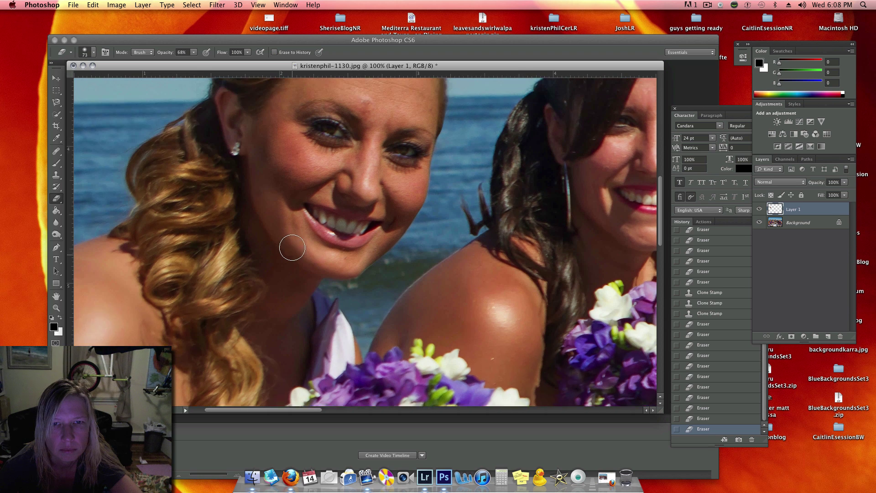
scroll(292, 247, "up", 3)
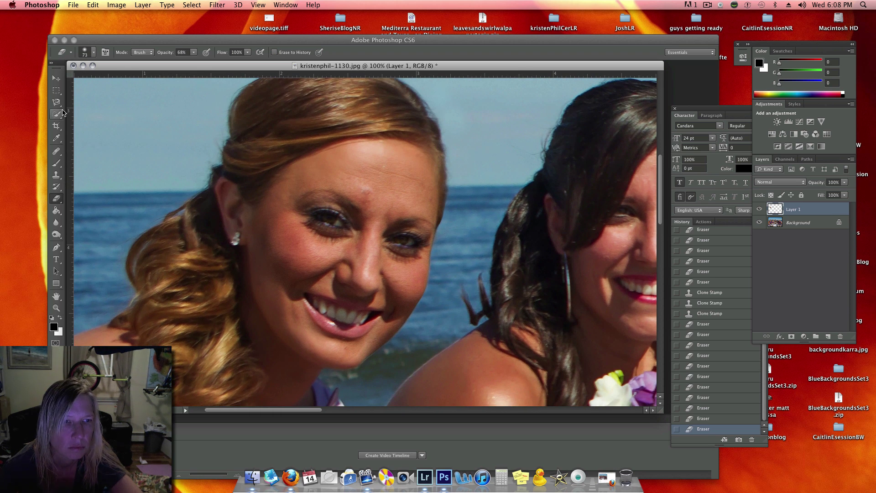
left_click(151, 5)
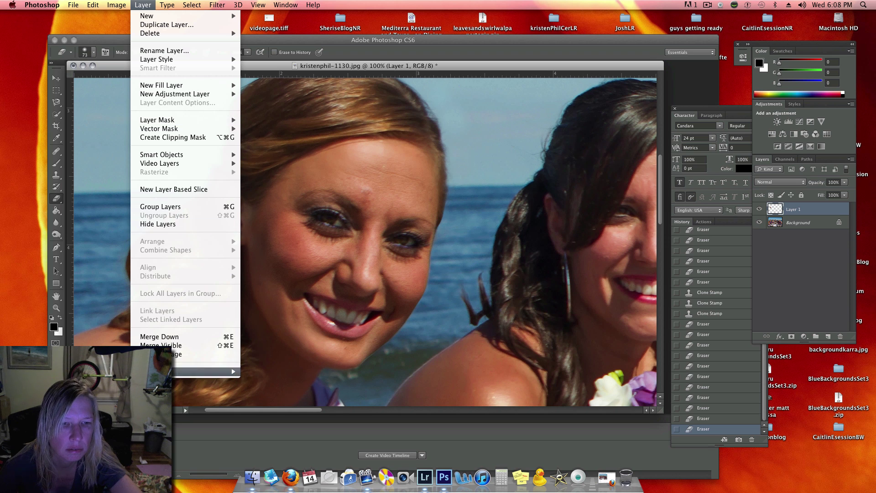
left_click(209, 354)
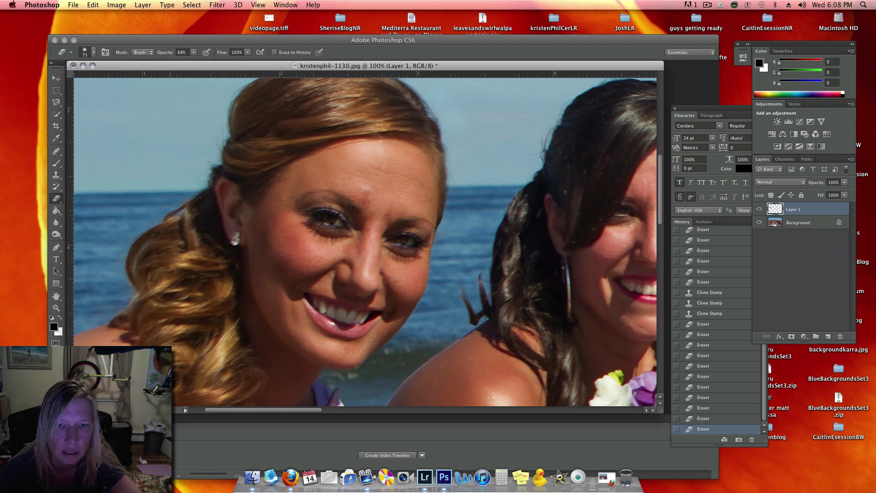
Step: Patch the blemishes on the leftmost bridesmaid's forehead above the brows with nearby clean skin using the Patch Tool, and deselect each patch
left_click(54, 152)
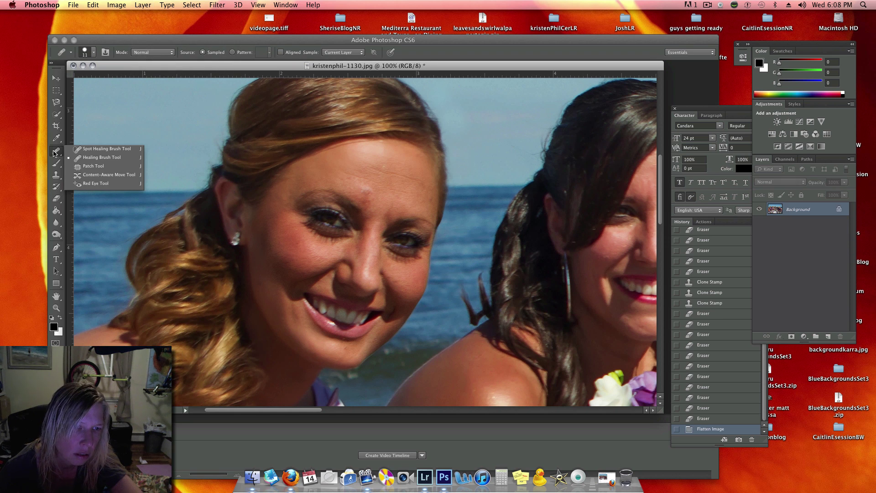
left_click(91, 166)
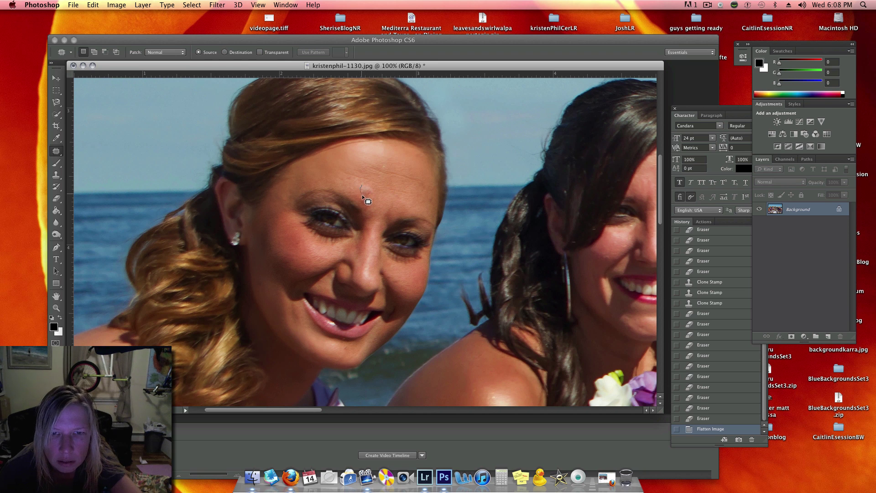
left_click_drag(372, 198, 369, 186)
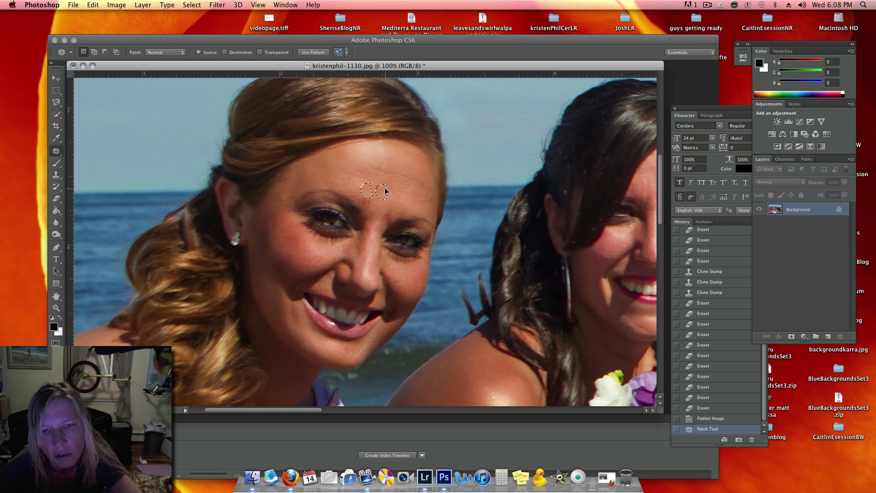
left_click_drag(384, 191, 401, 179)
left_click(358, 181)
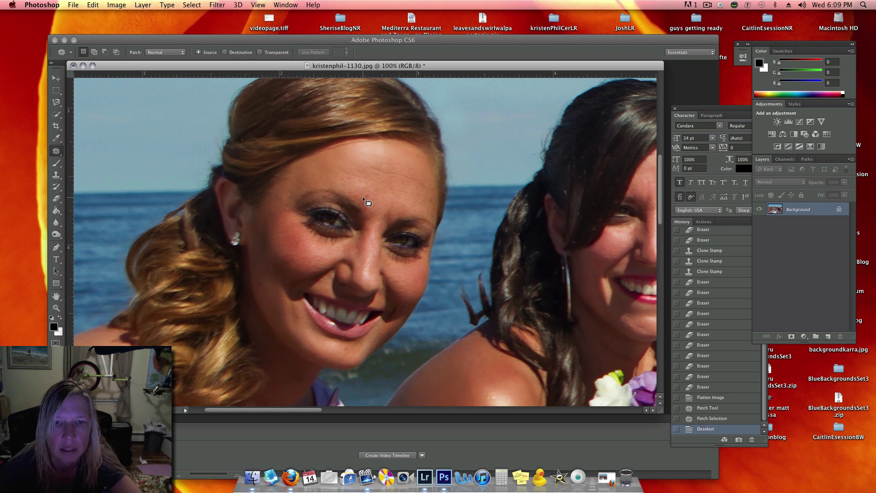
mouse_move(363, 198)
left_mouse_down()
mouse_move(372, 207)
mouse_move(385, 180)
left_mouse_up()
left_click(385, 180)
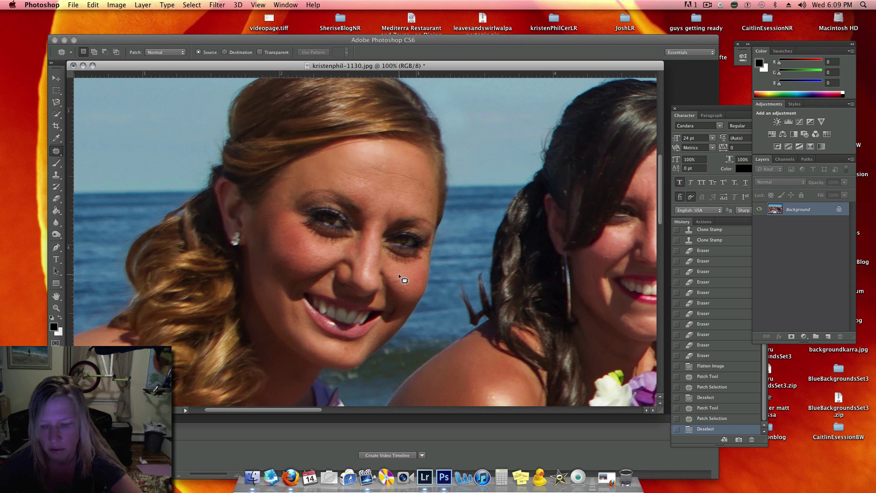
Step: Zoom out to 25% and examine the face swap in the full group photo
key("super+minus")
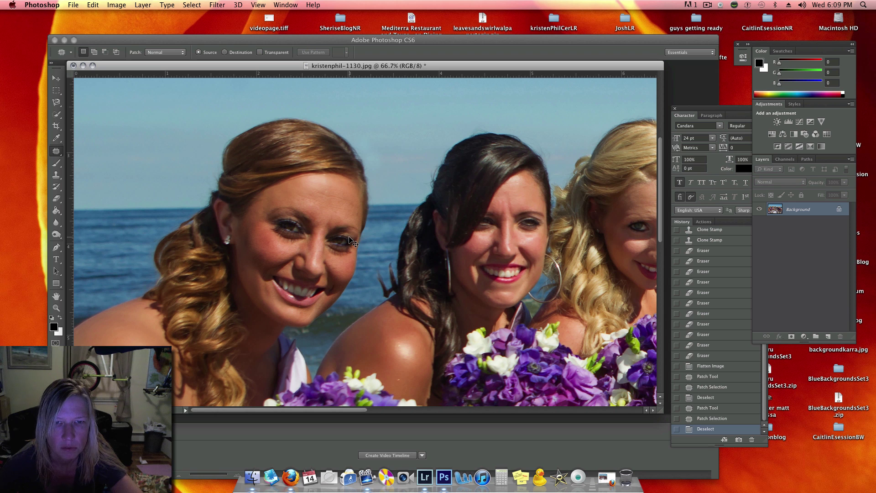
key("super+minus")
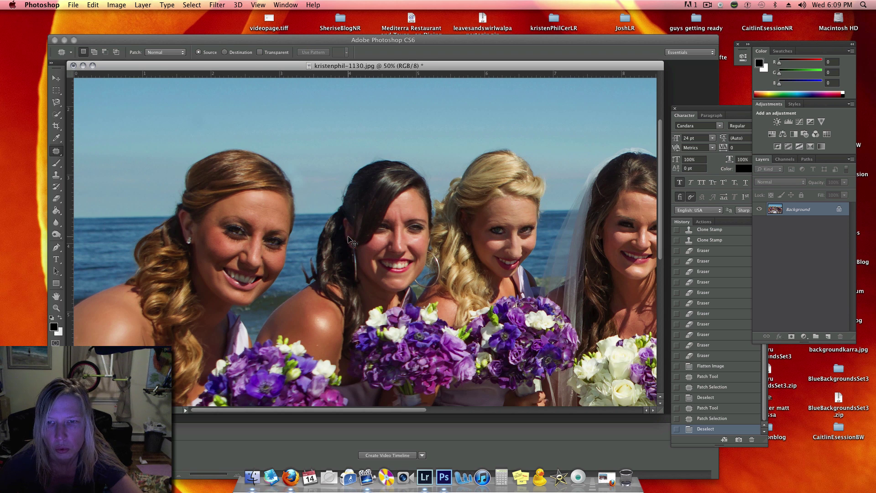
key("super+minus")
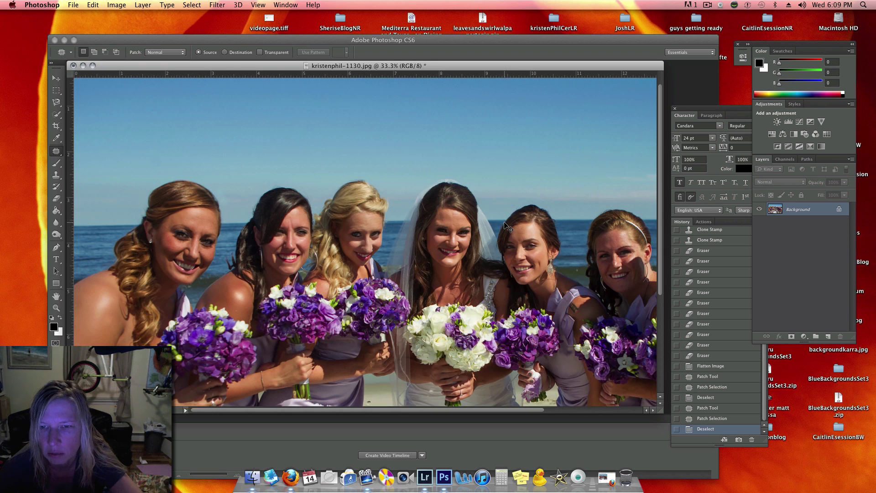
key("super+minus")
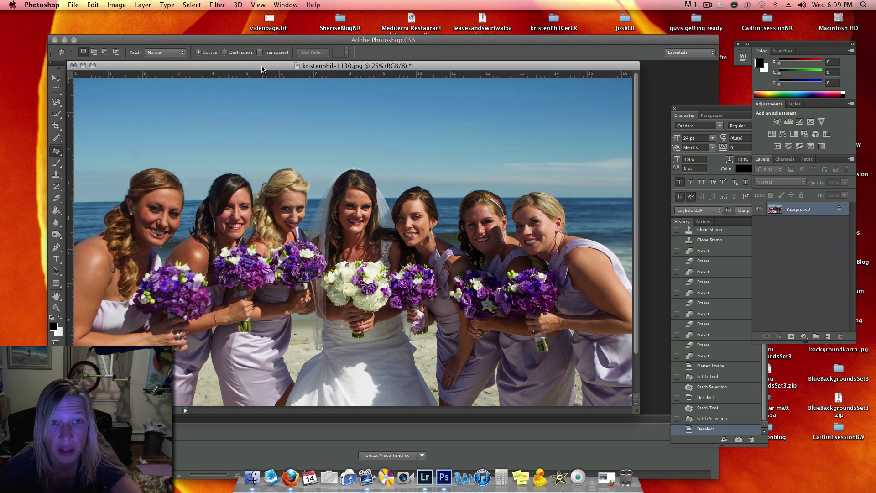
left_click_drag(263, 68, 279, 81)
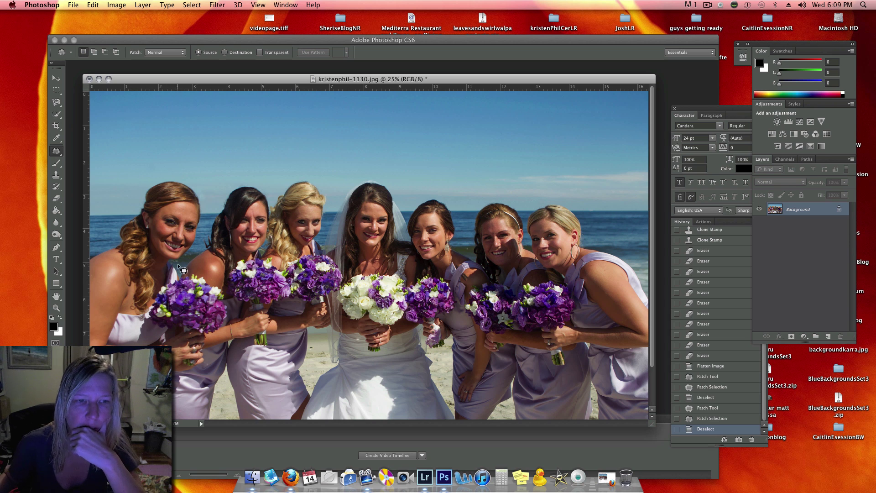
left_click(144, 5)
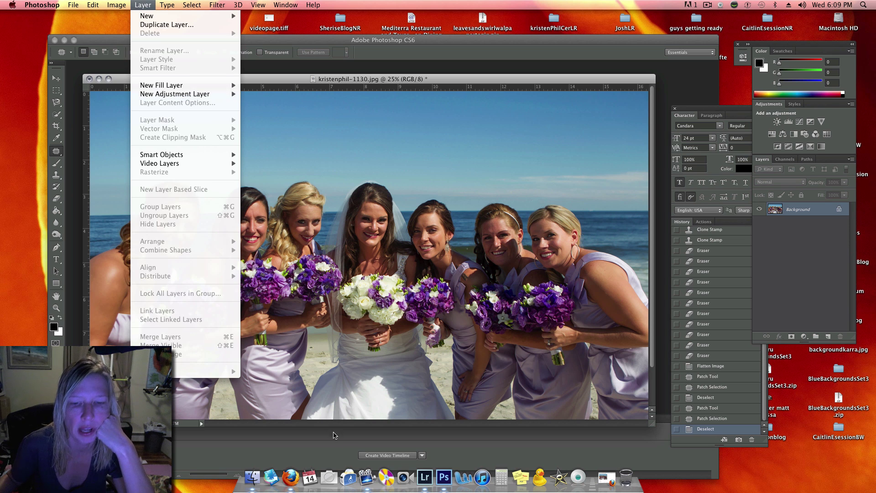
right_click(364, 478)
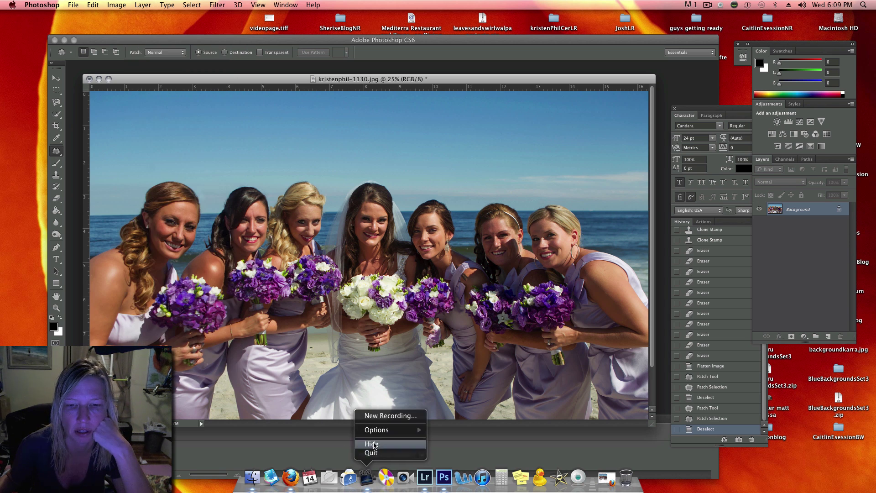
left_click(379, 416)
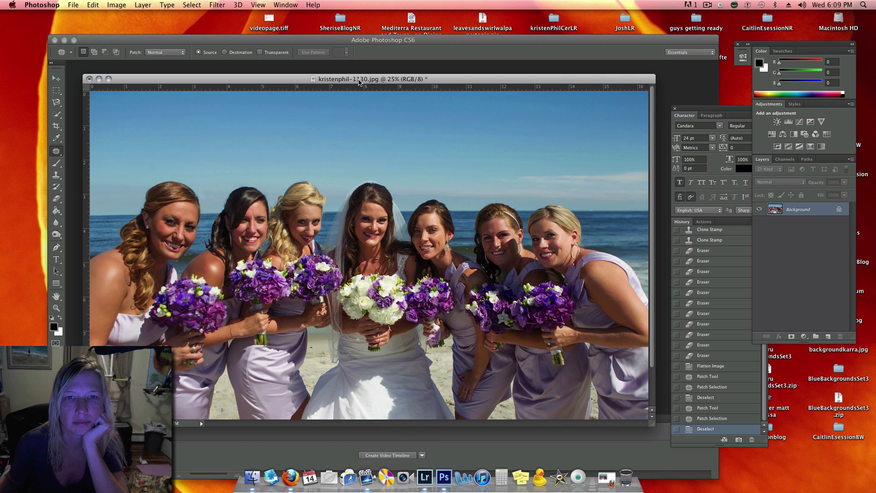